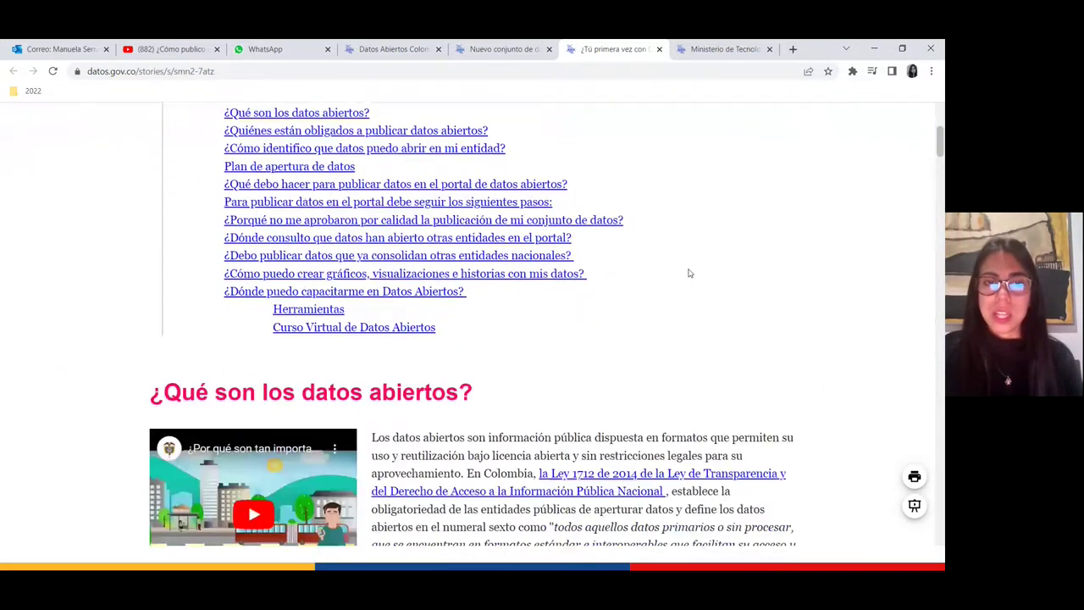
Review the contents list of the first-time Datos Abiertos guide and its section on what open data is
scroll(689, 273, up, 3)
scroll(690, 272, up, 1)
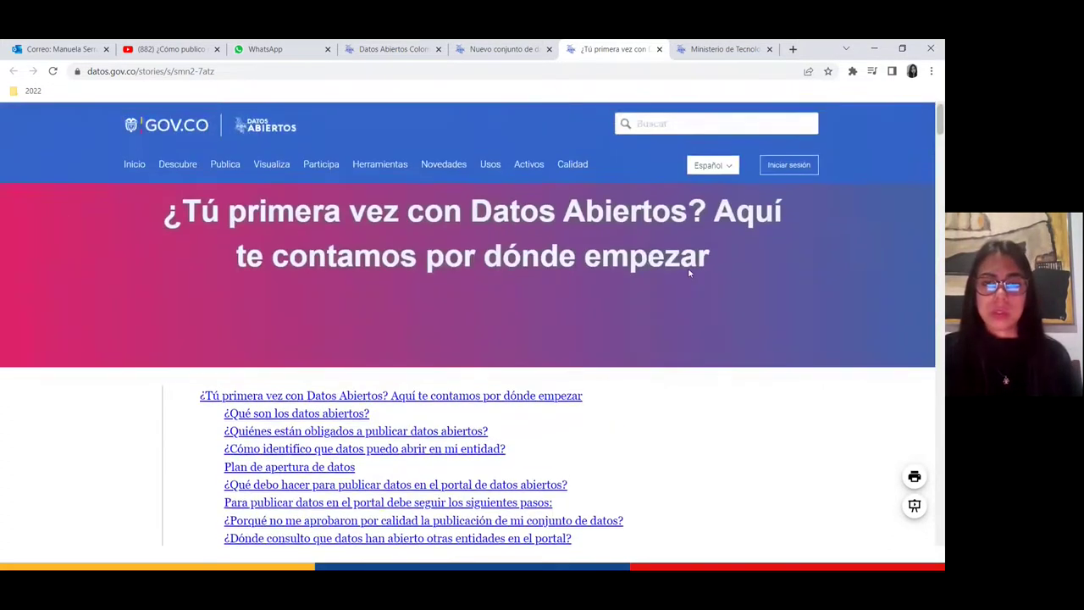
scroll(690, 273, down, 2)
scroll(689, 271, up, 1)
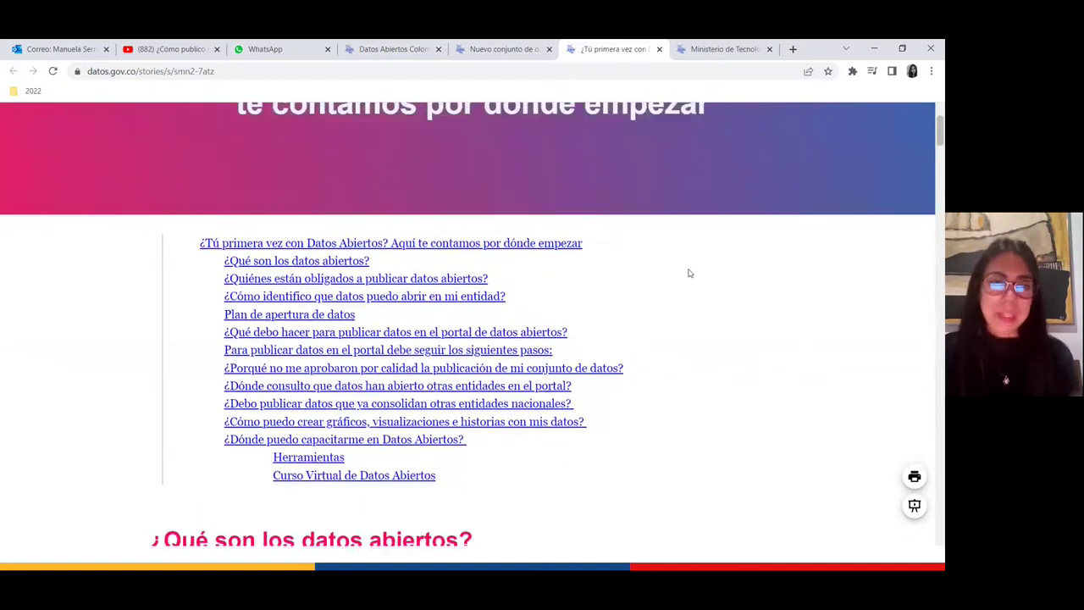
scroll(689, 274, down, 2)
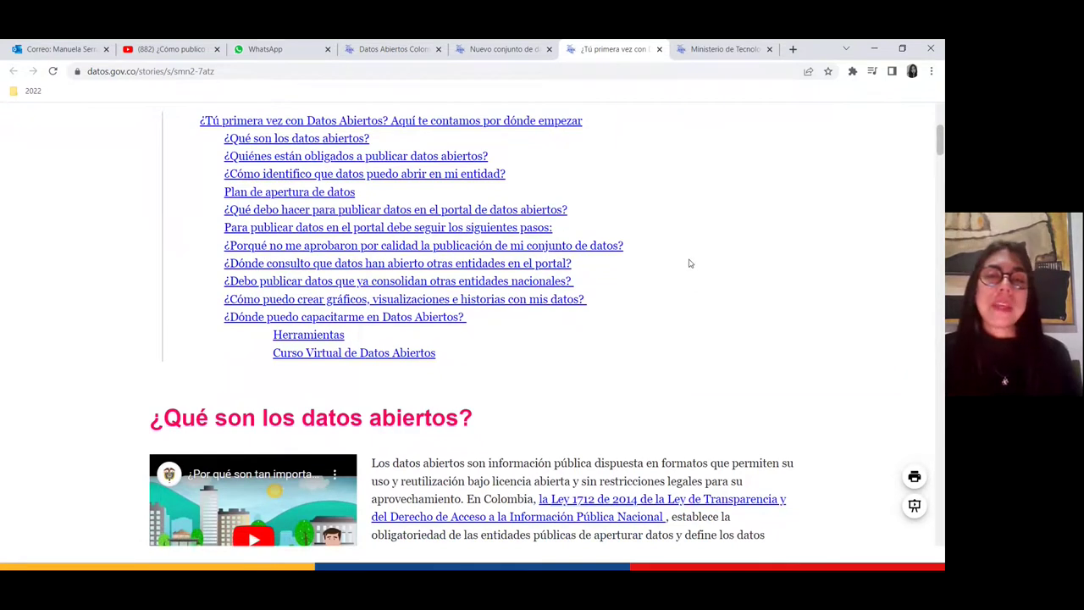
scroll(689, 263, down, 1)
scroll(689, 263, down, 2)
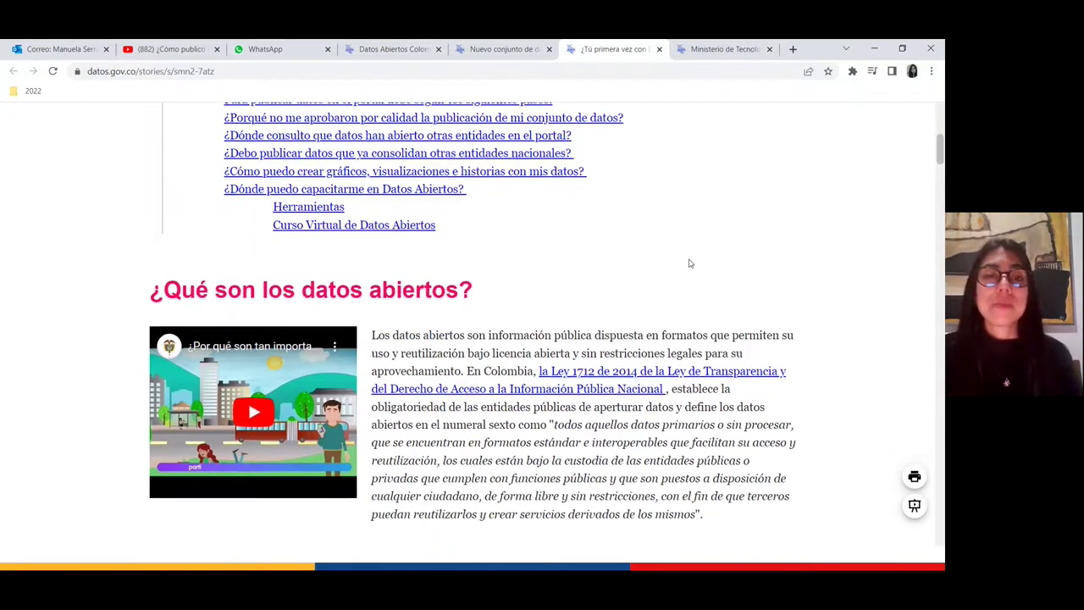
scroll(689, 263, up, 1)
scroll(689, 263, up, 2)
scroll(689, 263, down, 3)
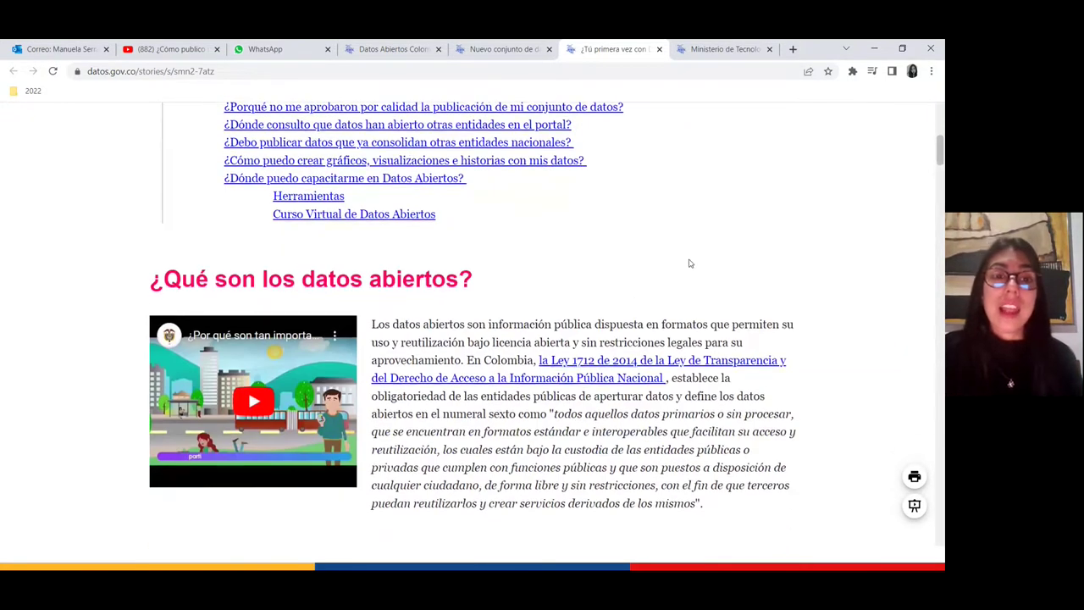
Read the guide's sections on who must publish, identifying data to open, the Plan de apertura de datos and the publishing steps
scroll(690, 263, down, 5)
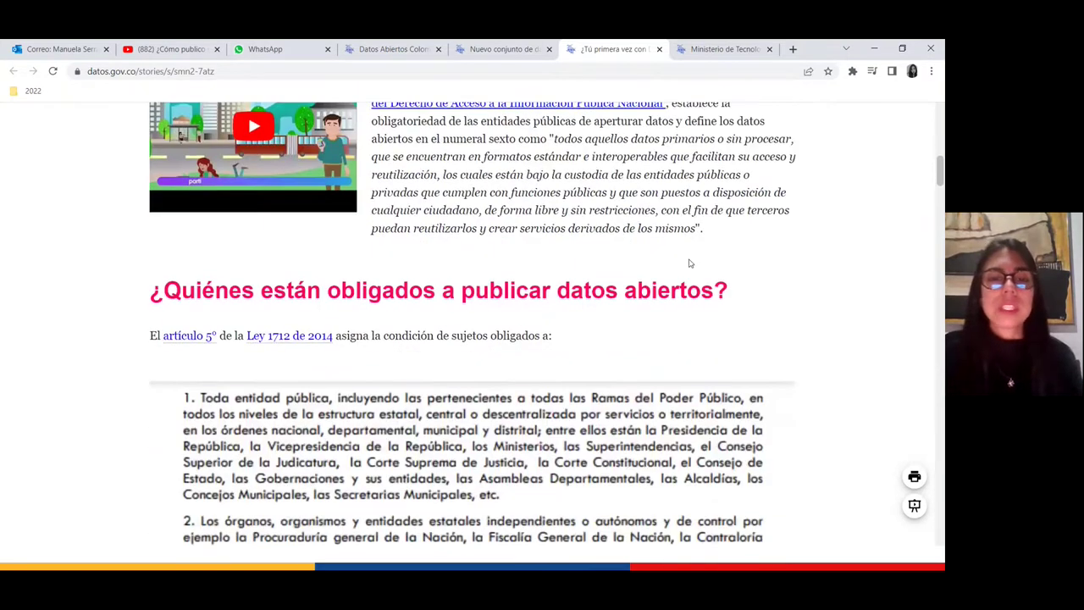
scroll(690, 263, down, 4)
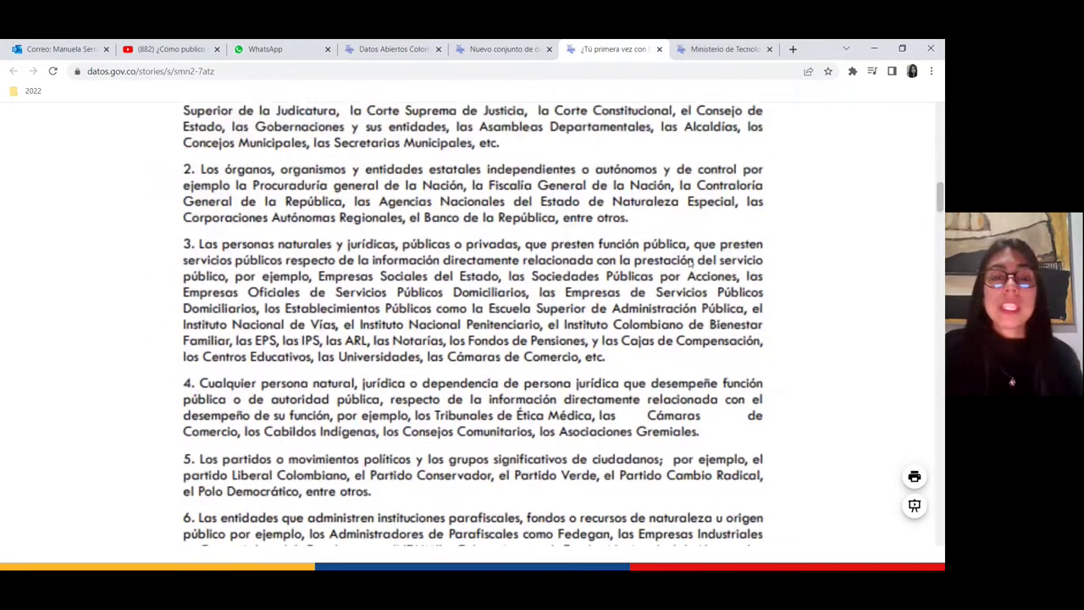
scroll(689, 263, down, 3)
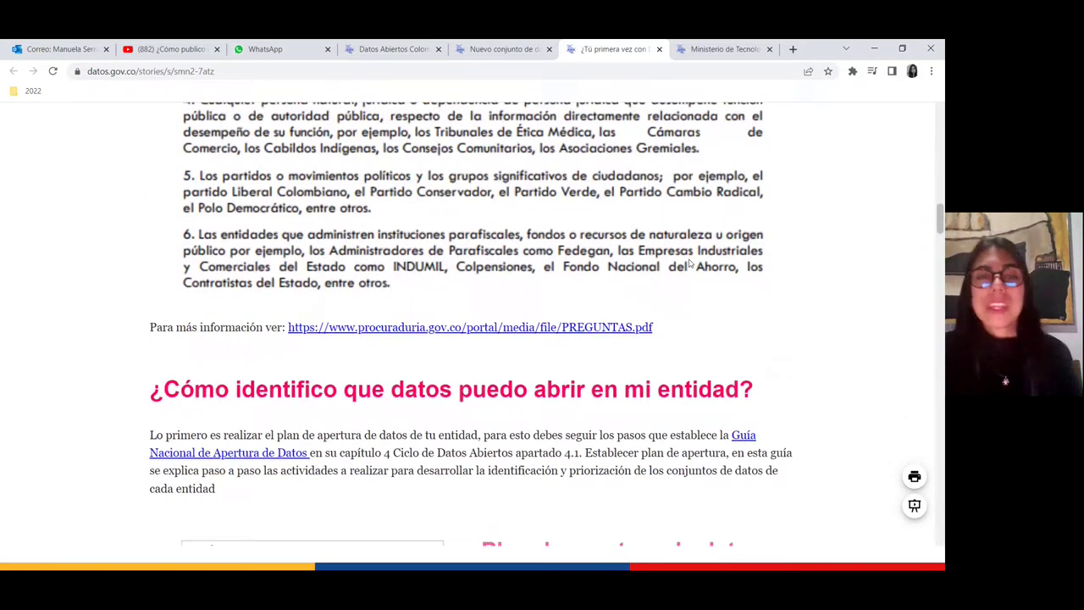
scroll(690, 264, down, 2)
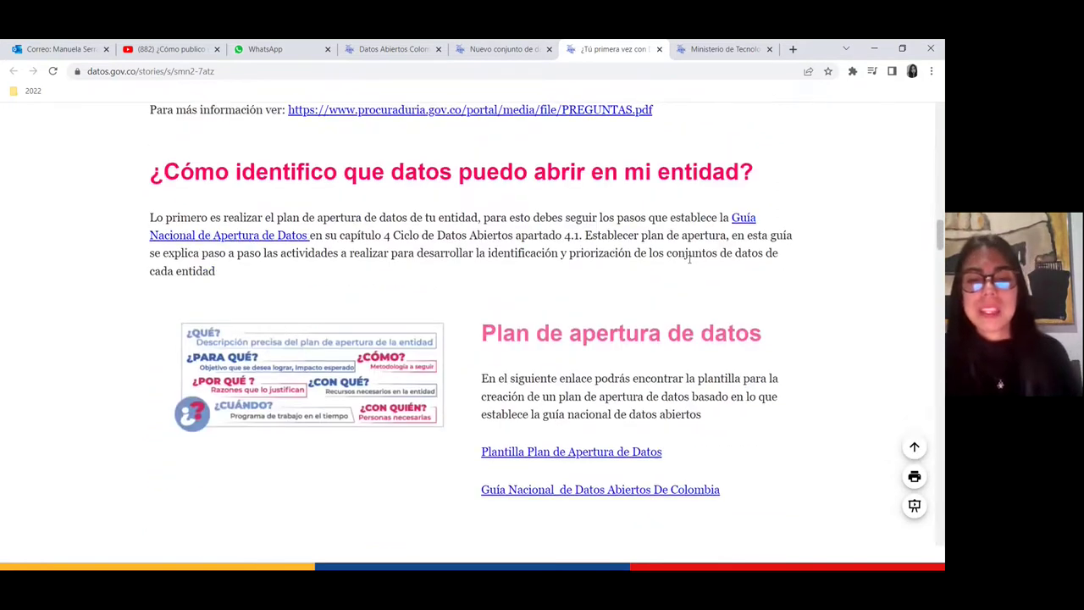
scroll(689, 259, down, 1)
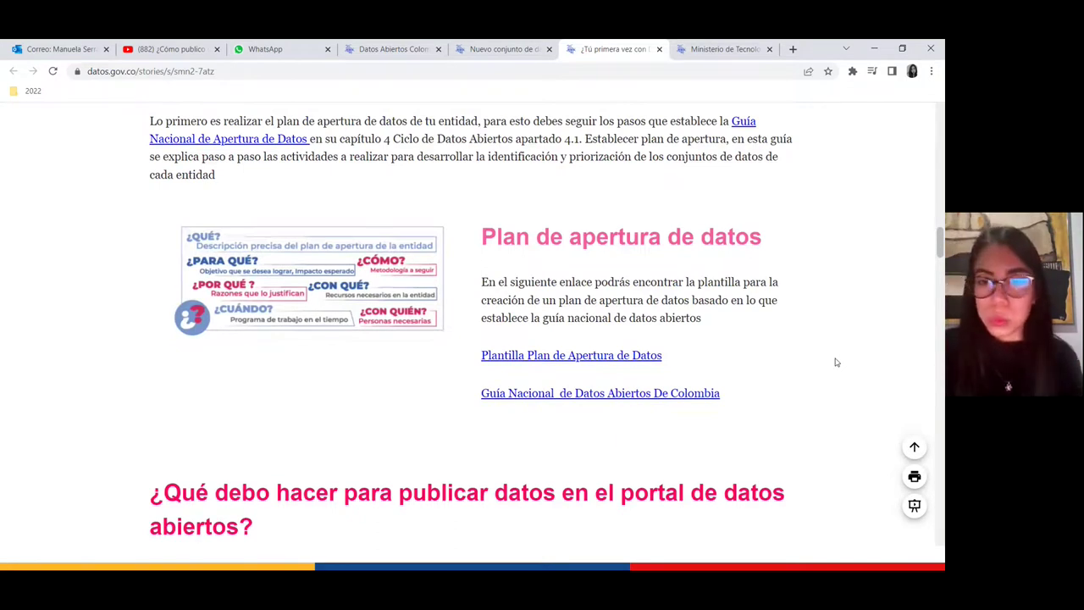
scroll(834, 361, down, 1)
scroll(835, 362, down, 1)
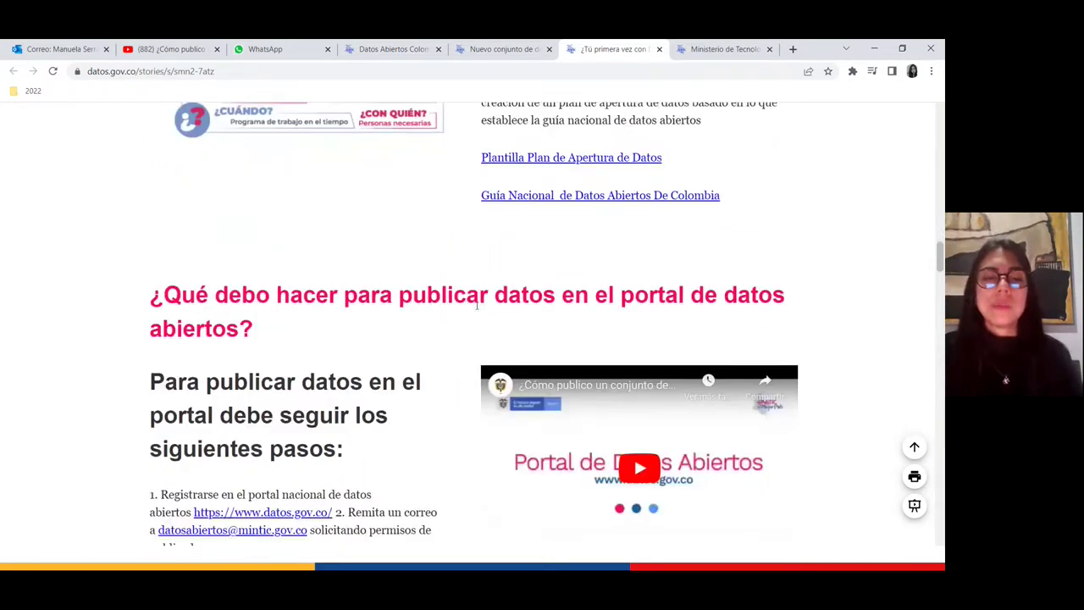
scroll(543, 415, down, 1)
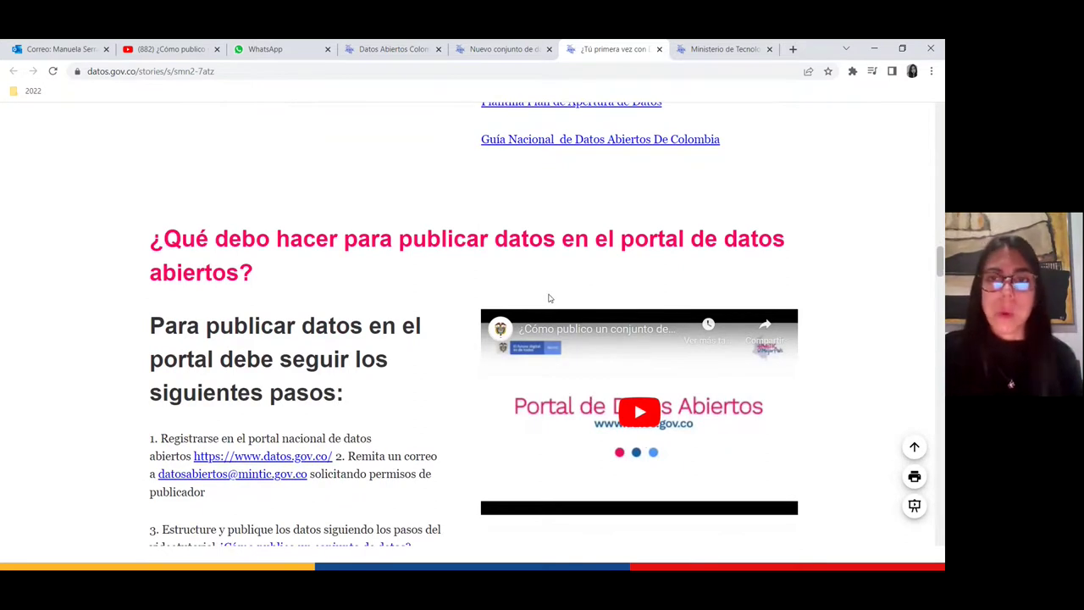
Create a dataset named "Nuevo conjunto de datos" from the Datos Abiertos home page and open its data source selection for adding data
click(372, 50)
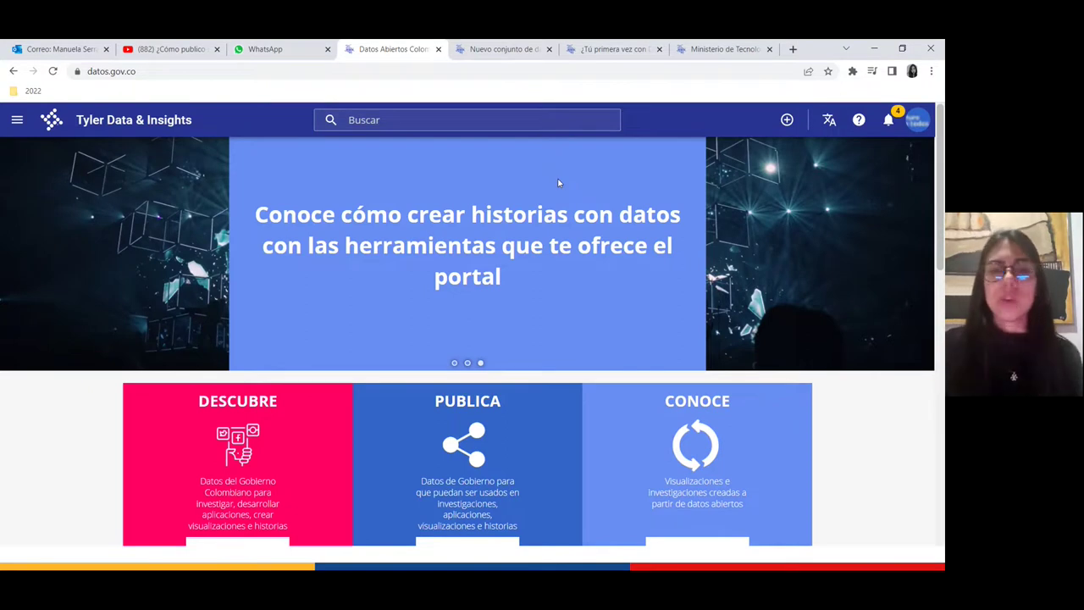
scroll(885, 254, down, 1)
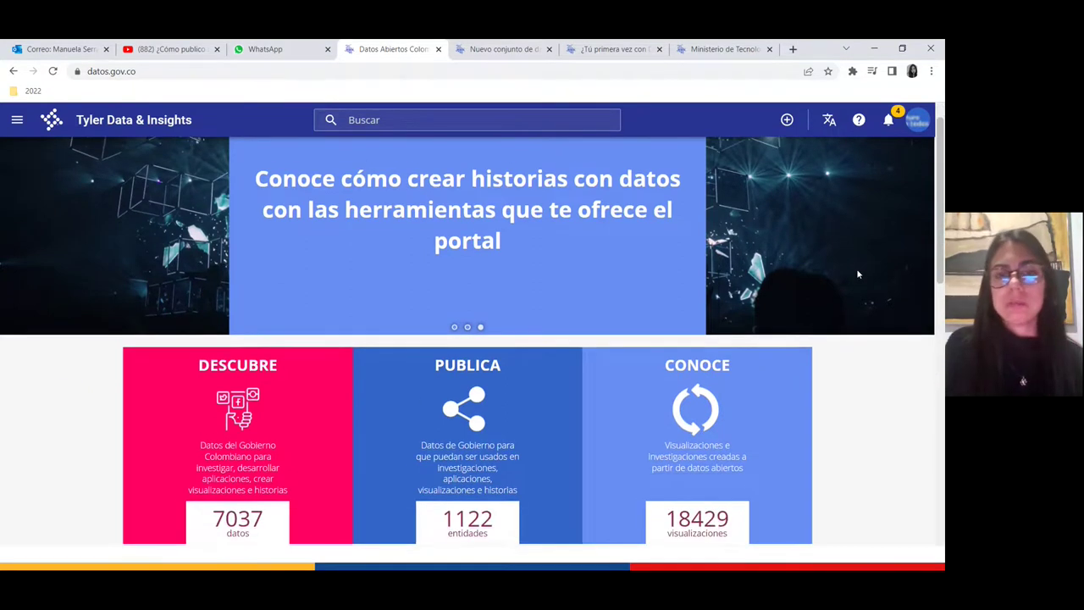
scroll(872, 267, up, 1)
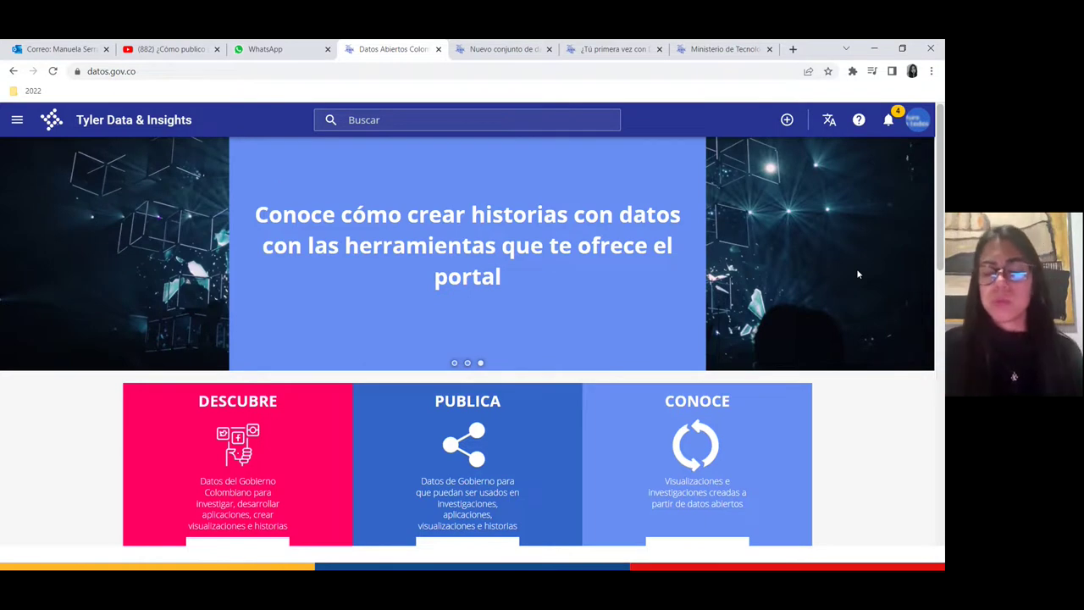
scroll(546, 394, down, 1)
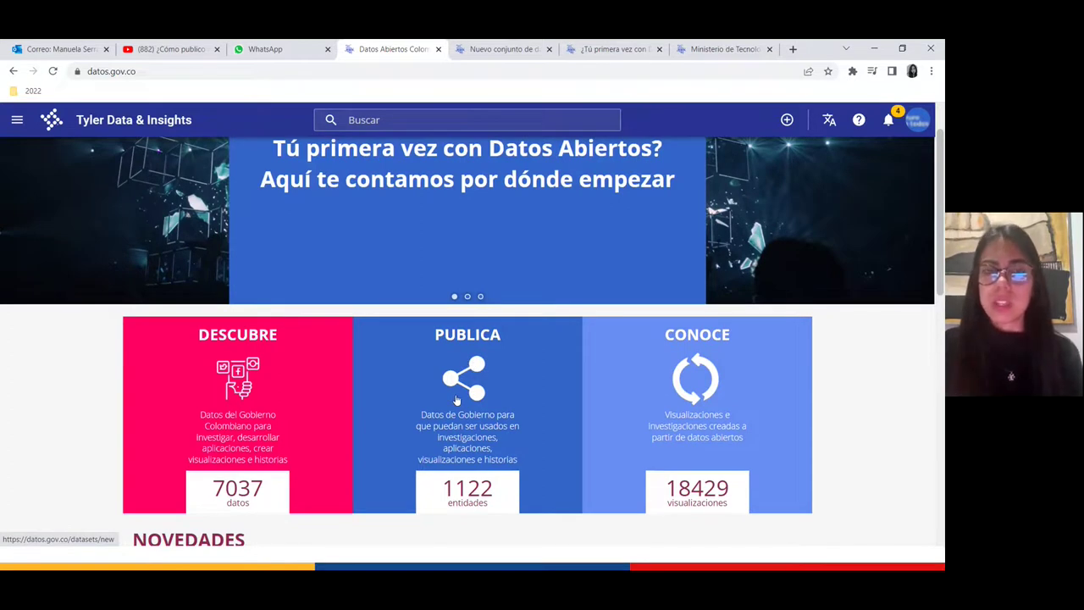
click(786, 121)
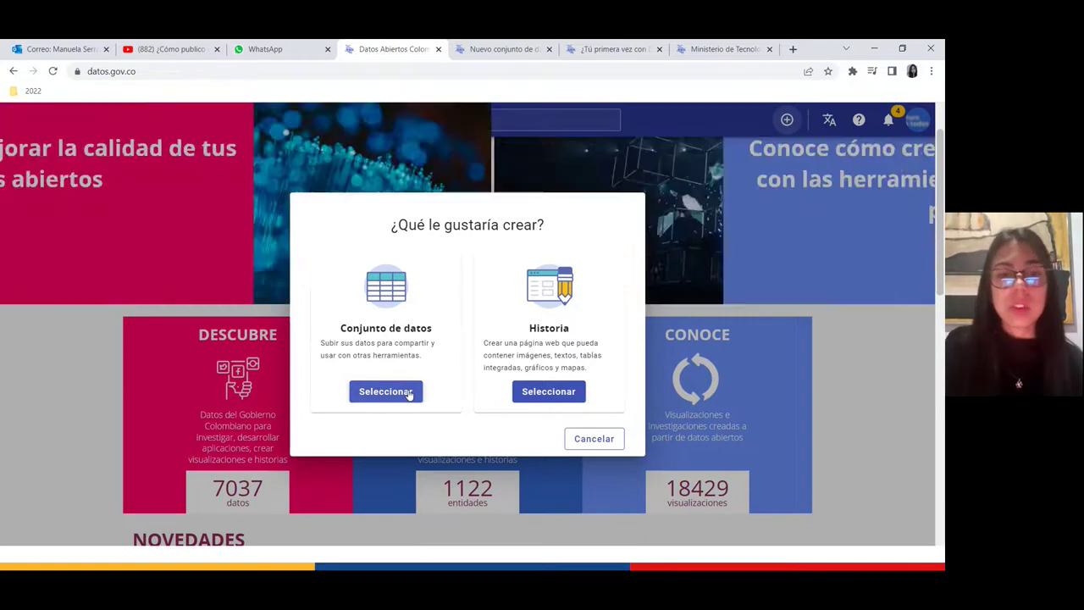
click(409, 394)
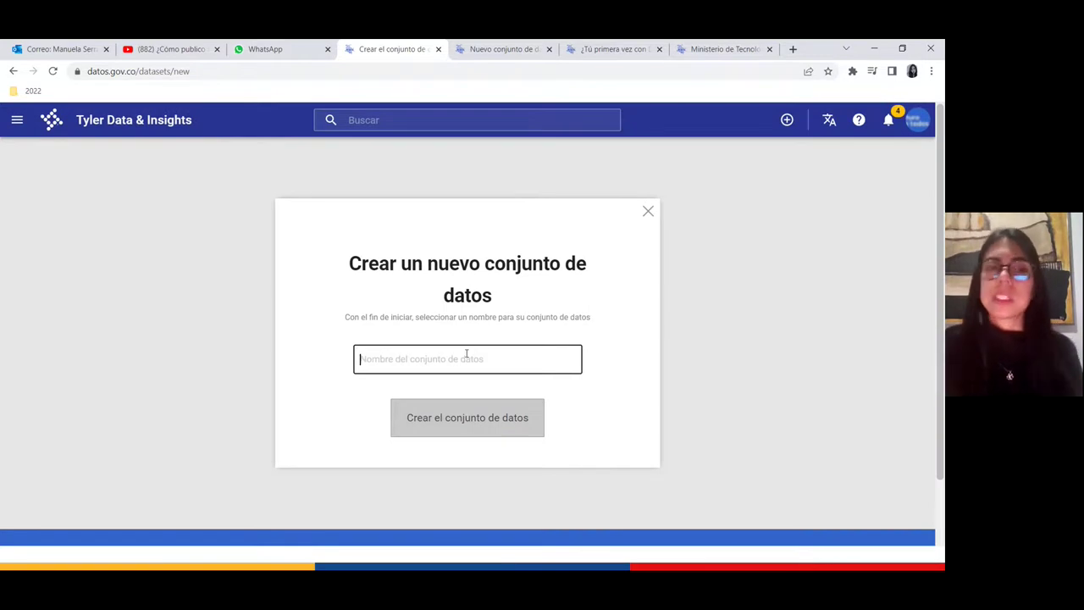
text(Nuevo conjunto de datos)
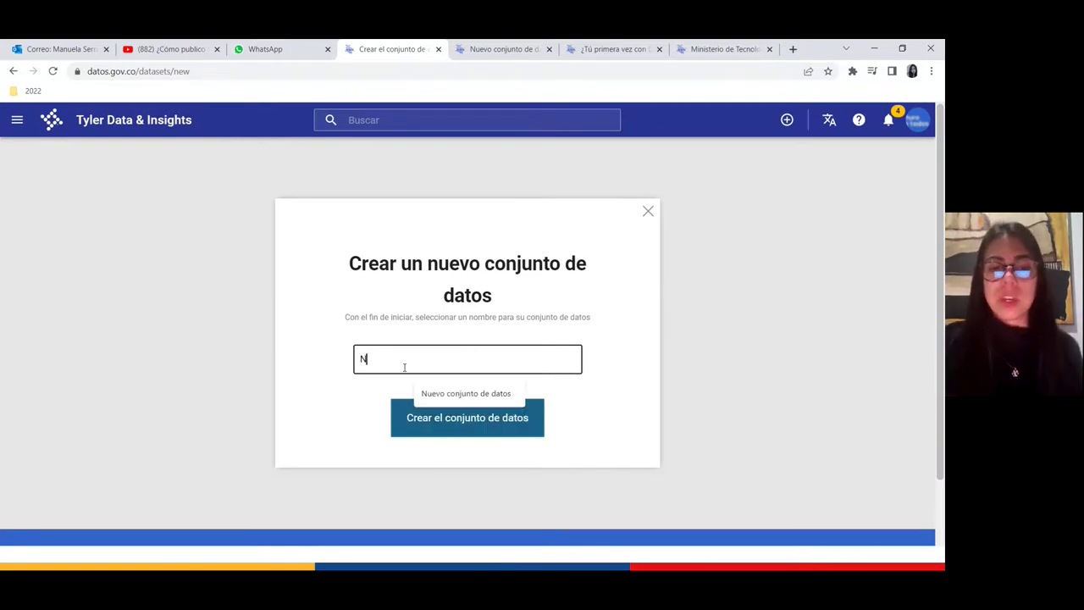
click(465, 393)
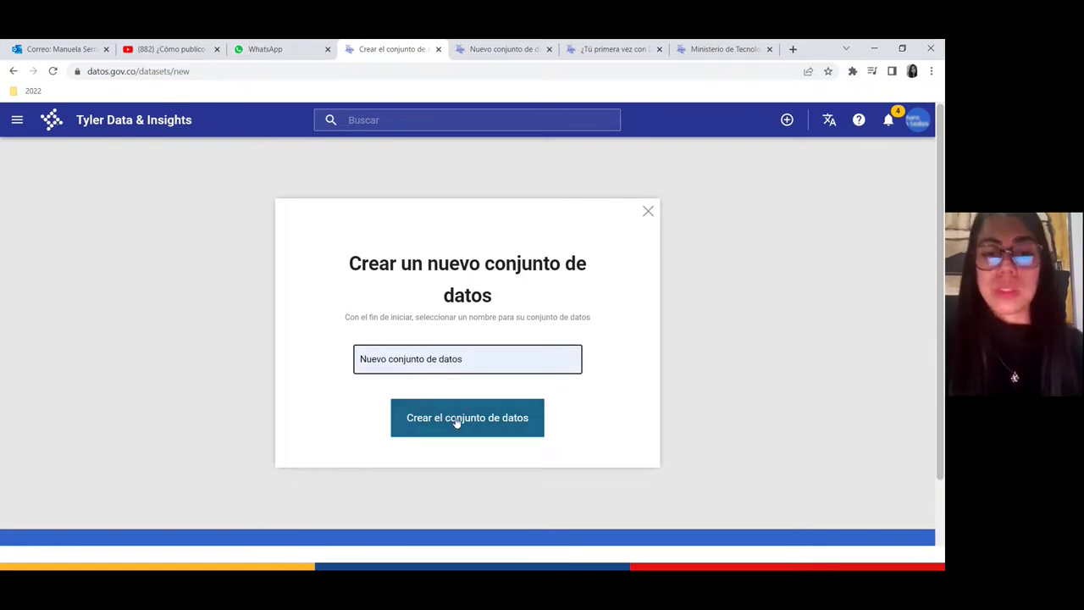
click(455, 416)
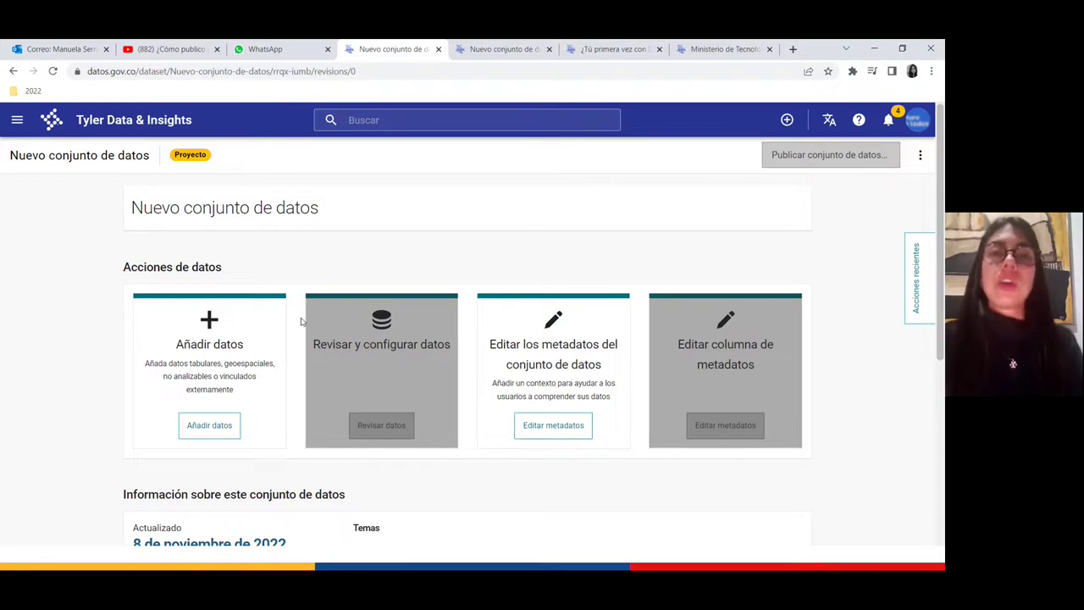
click(209, 426)
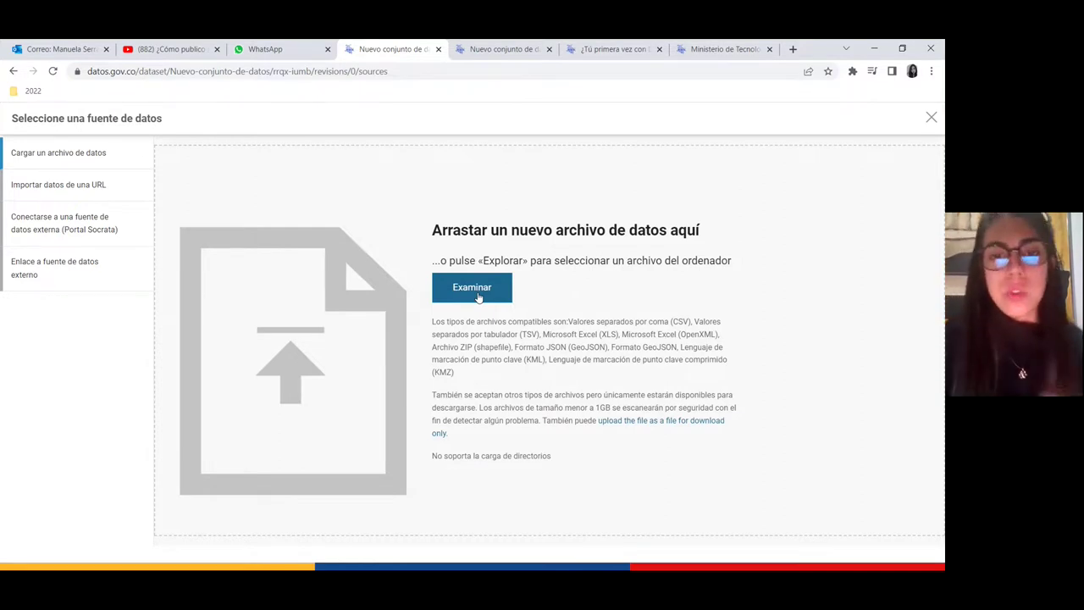
Examine the rows, columns and data types in the preview of the already uploaded META_ASPA spreadsheet in the other dataset draft
click(474, 52)
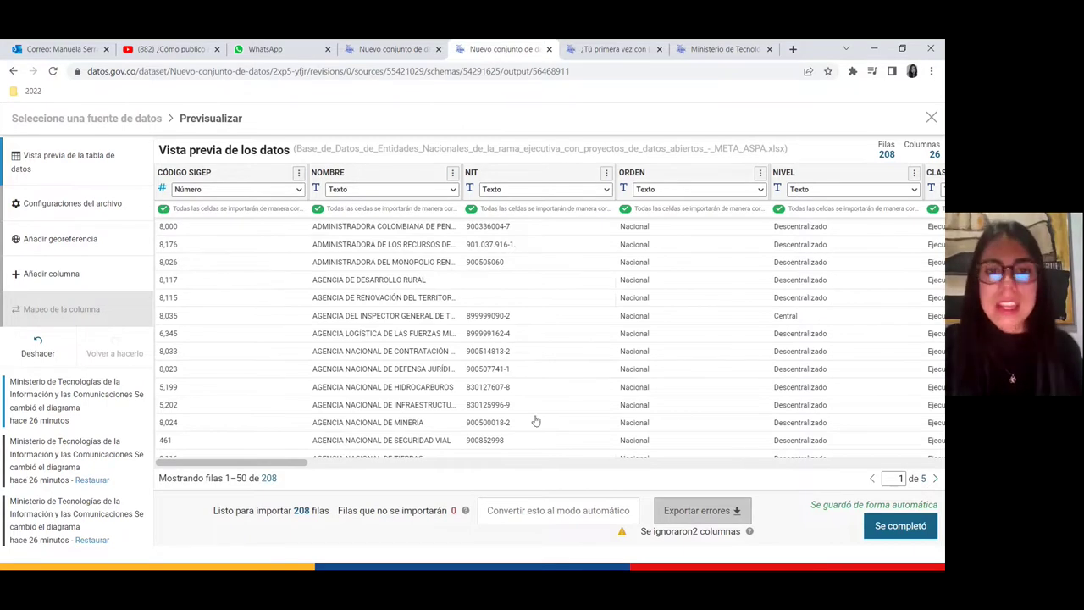
scroll(585, 309, right, 3)
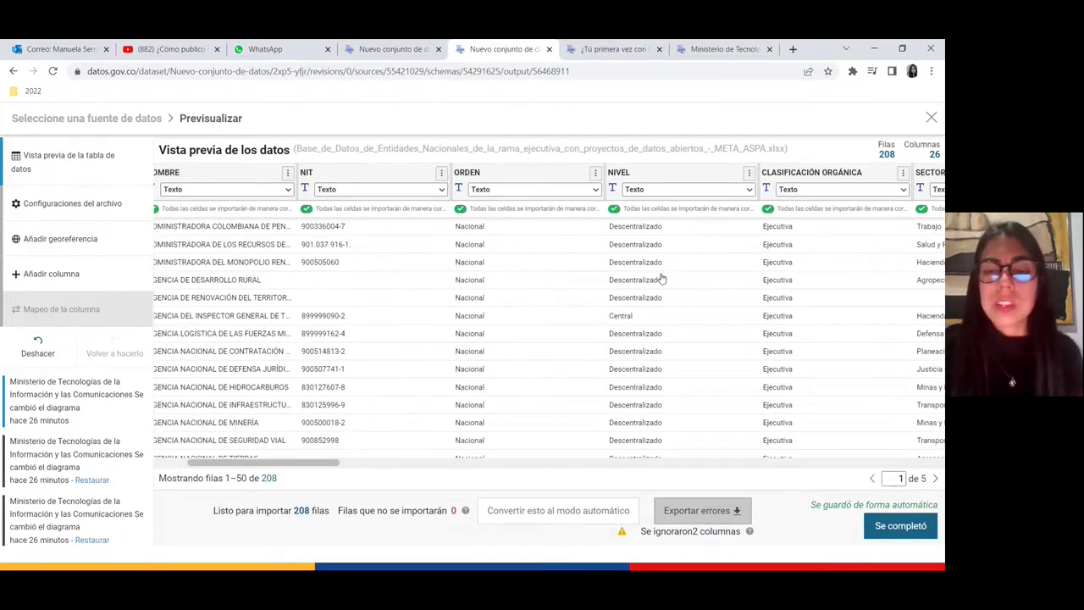
scroll(627, 276, down, 2)
scroll(641, 282, up, 2)
scroll(641, 282, right, 8)
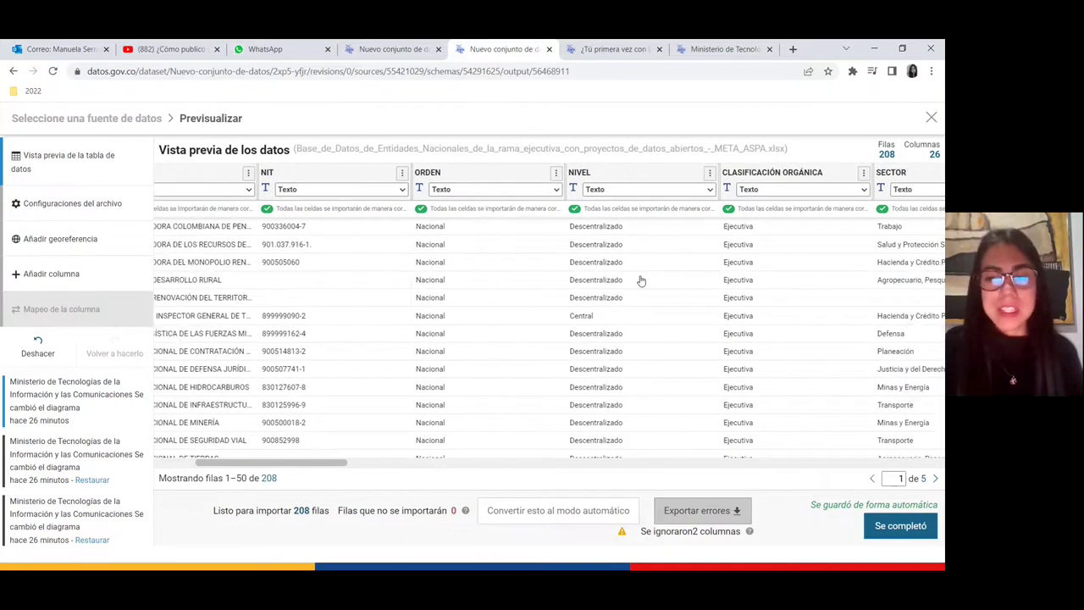
scroll(641, 281, down, 5)
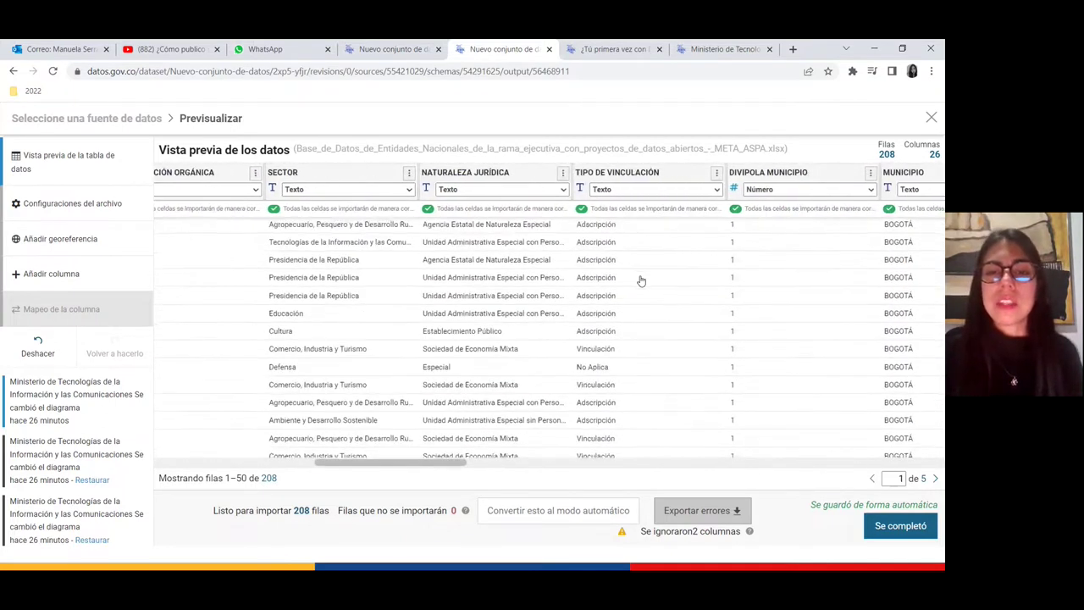
scroll(641, 281, up, 3)
scroll(641, 281, up, 3)
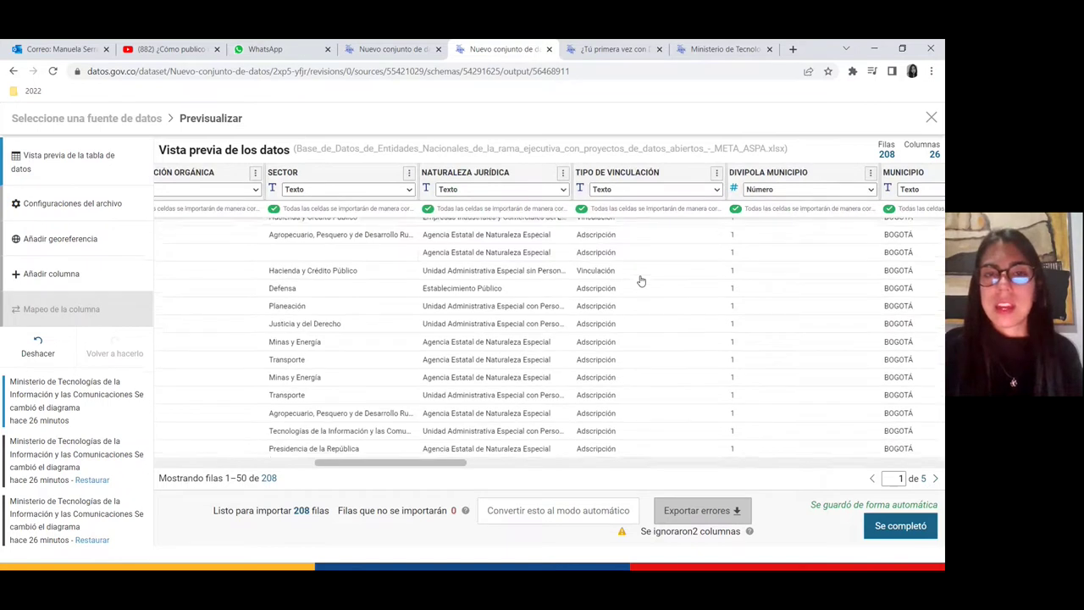
scroll(641, 281, right, 5)
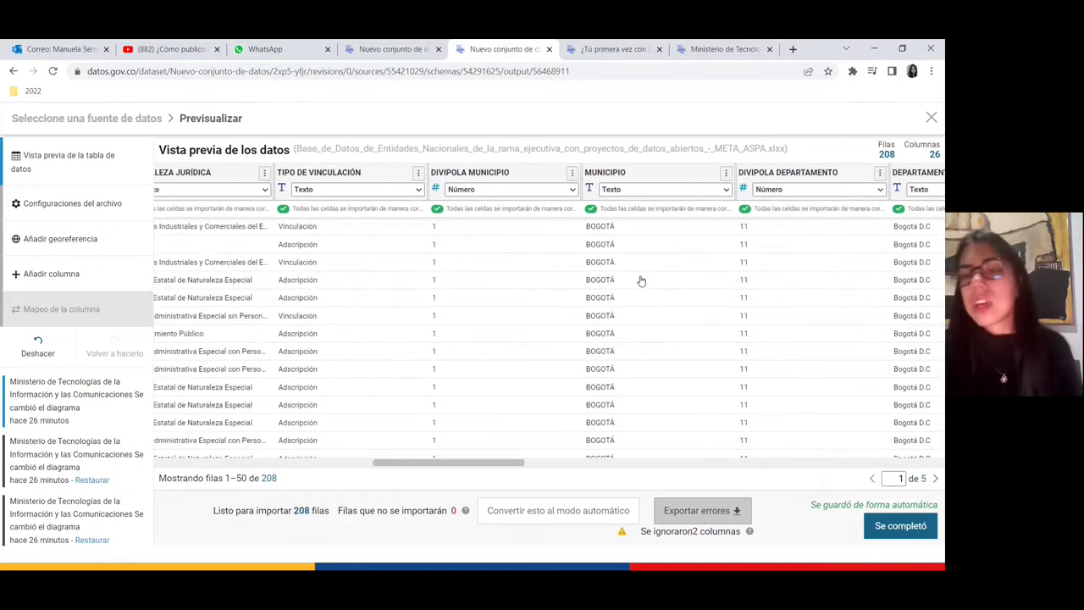
scroll(590, 217, left, 10)
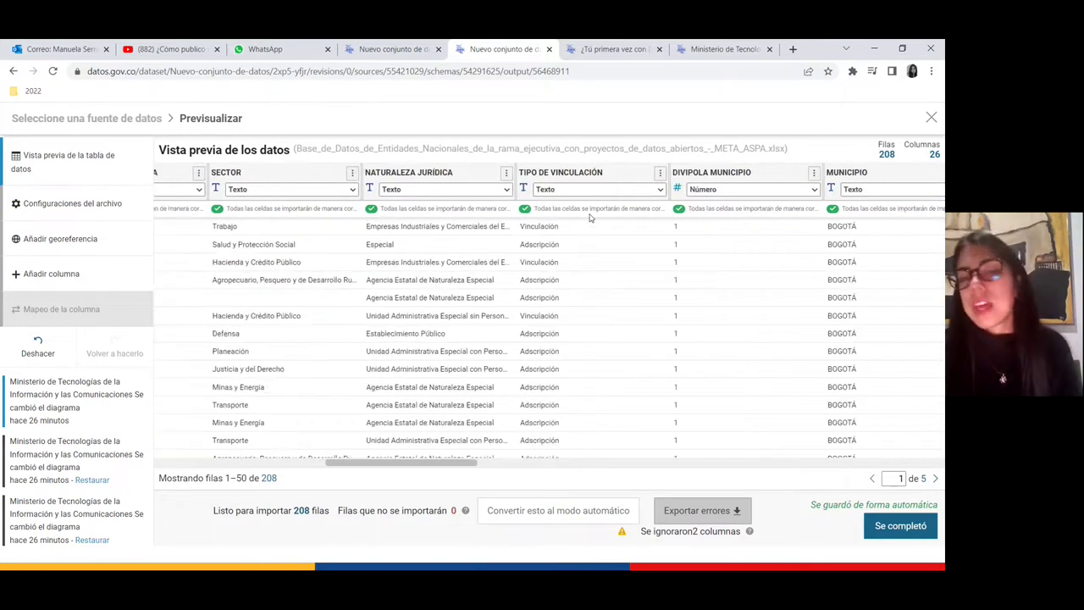
scroll(591, 218, left, 4)
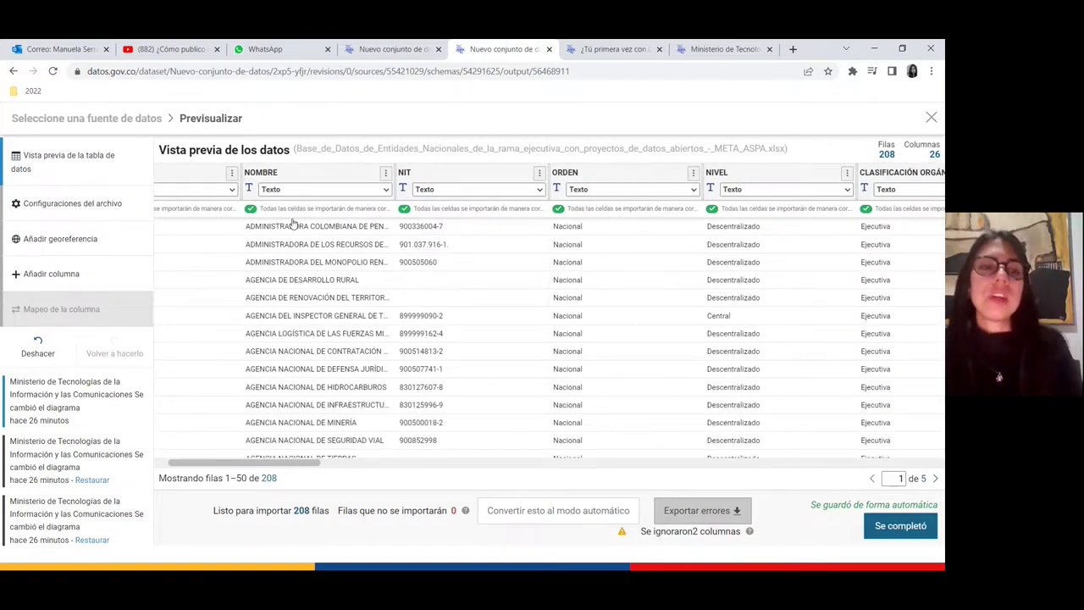
scroll(293, 224, left, 2)
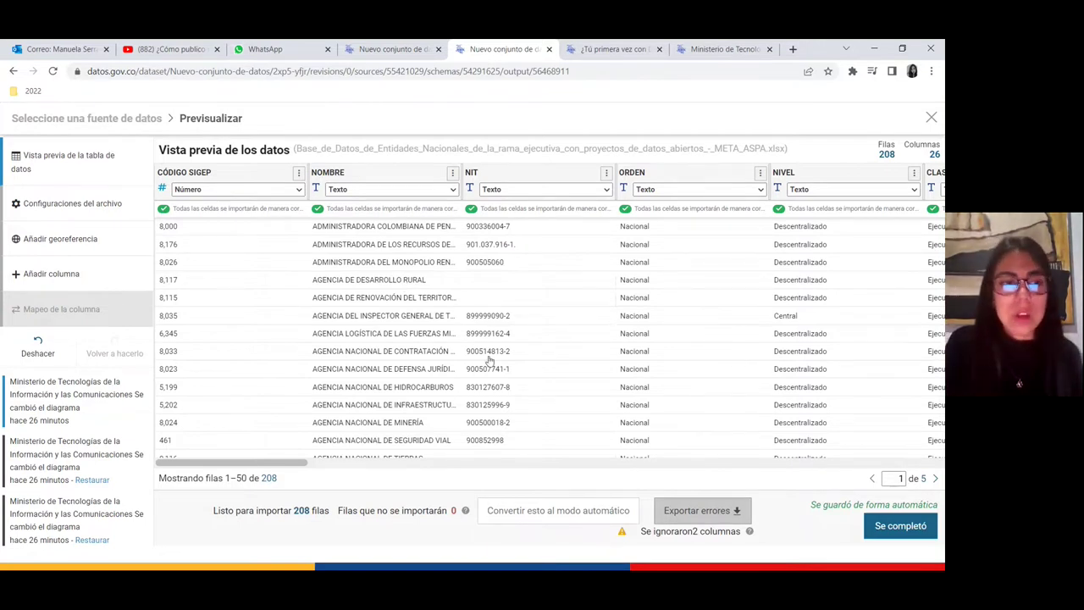
Finish the data preview and open the dataset's metadata for editing, going to its title and short description
click(900, 525)
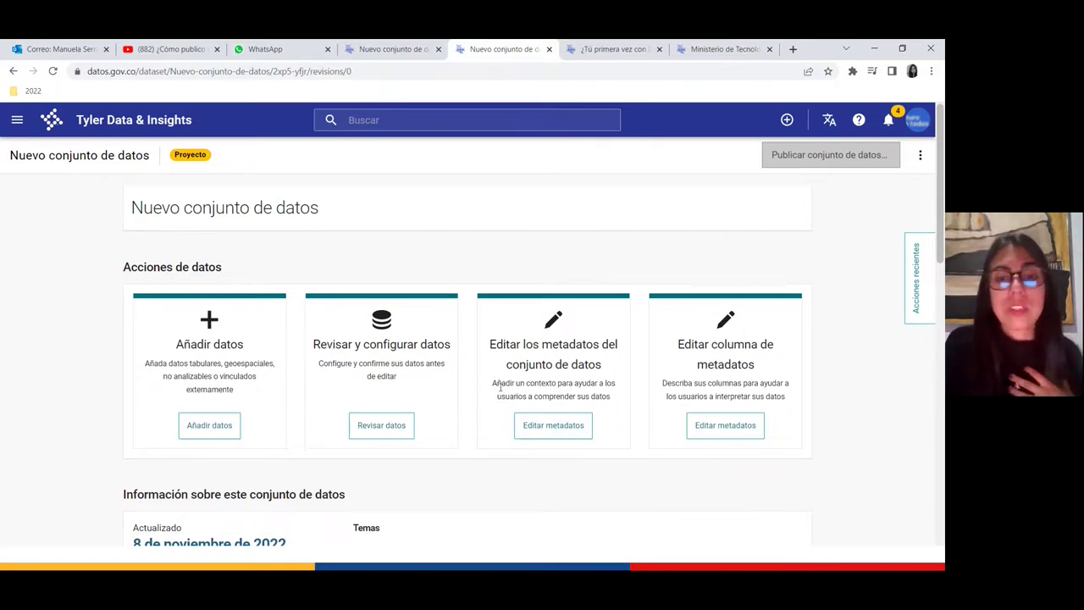
click(546, 423)
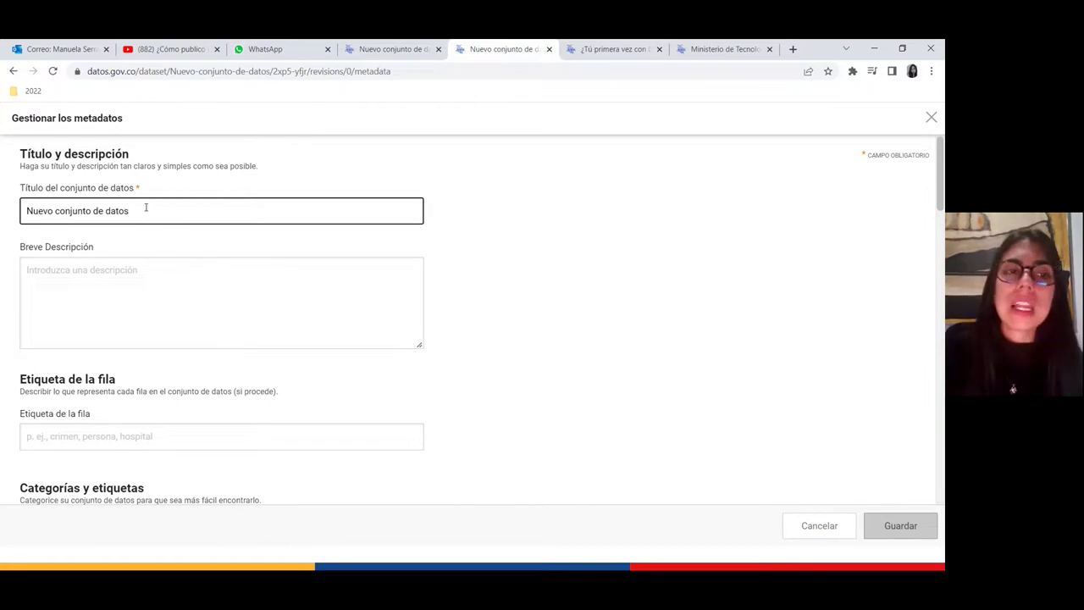
drag(145, 210, 9, 200)
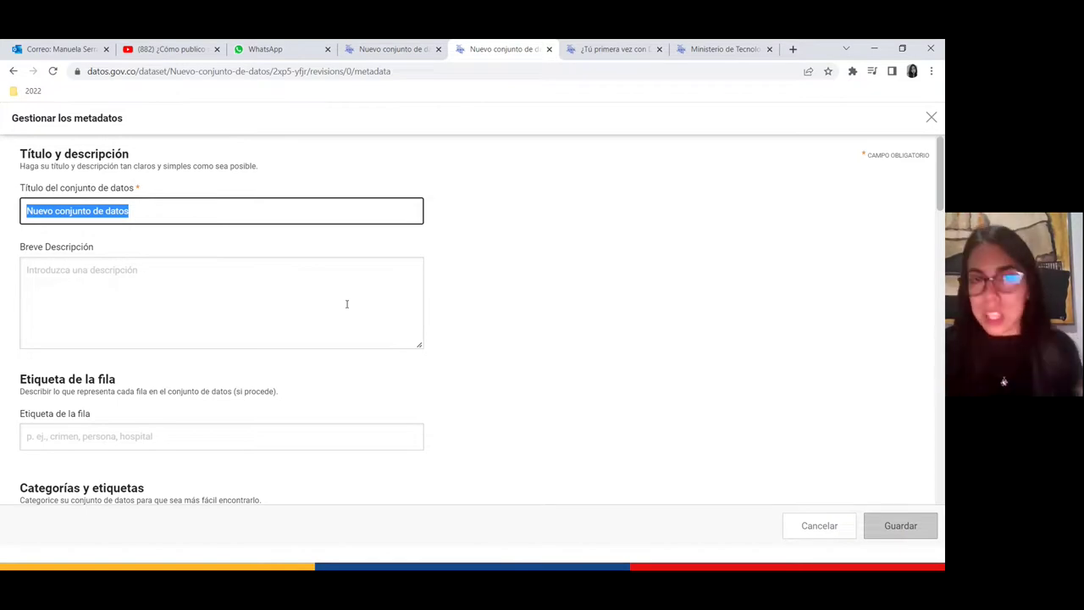
click(258, 283)
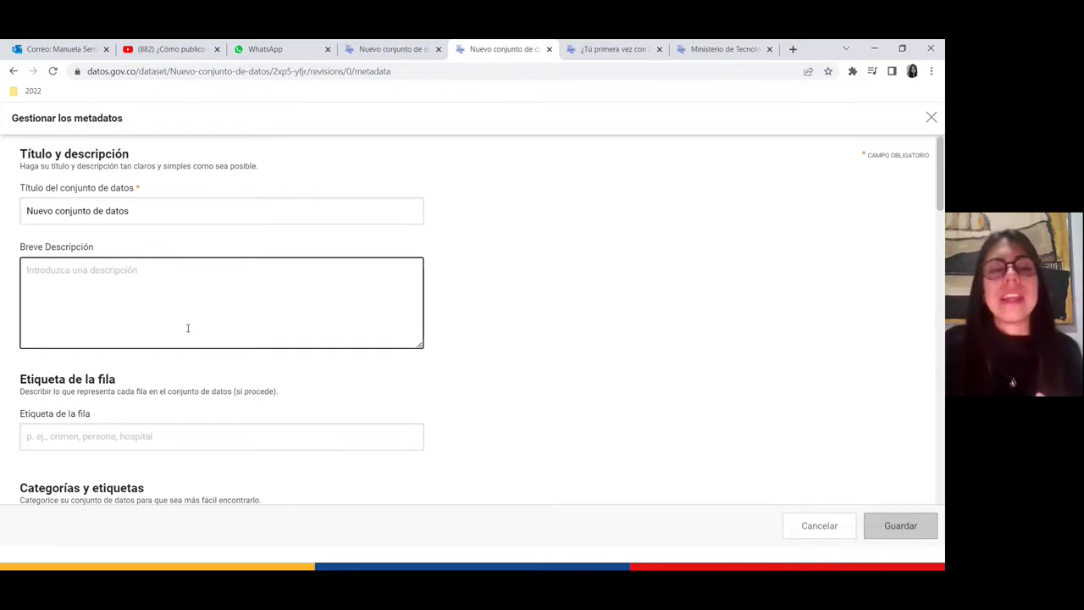
Set the dataset's category to Estadísticas Nacionales in its metadata
scroll(394, 273, down, 3)
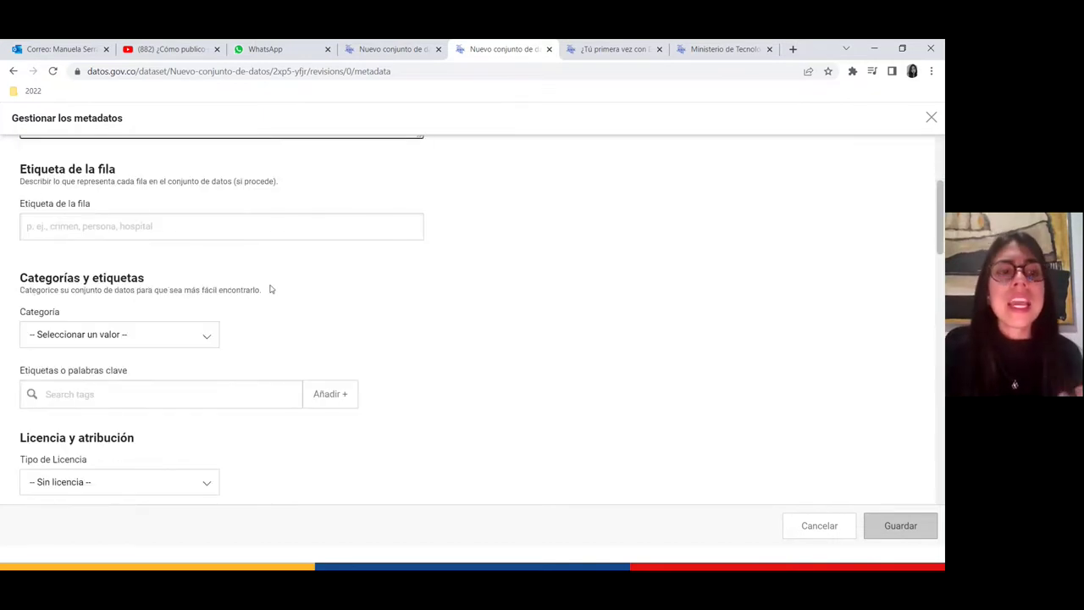
click(185, 335)
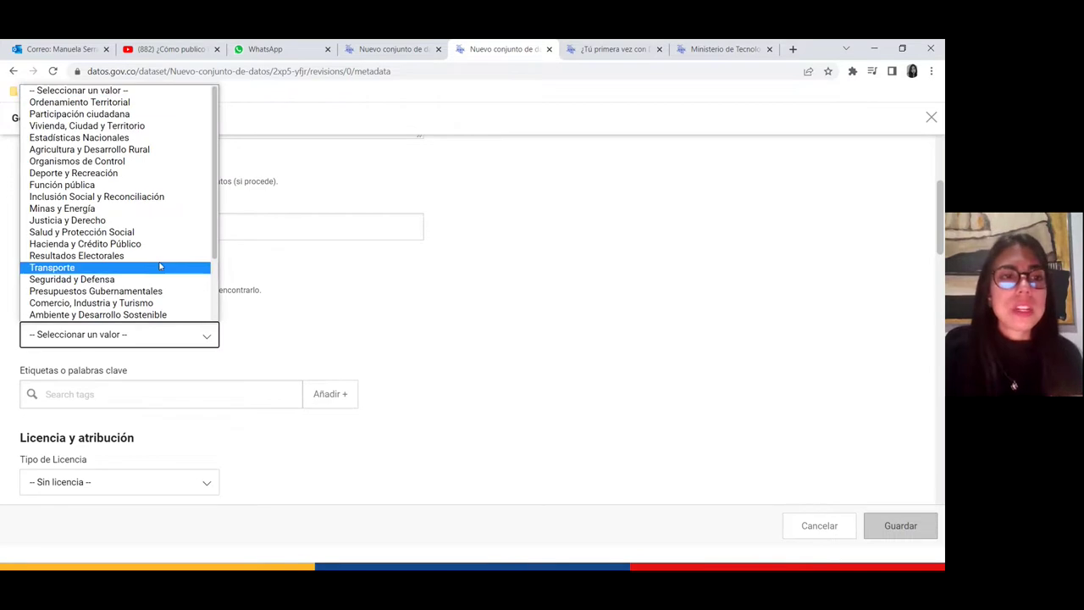
click(118, 138)
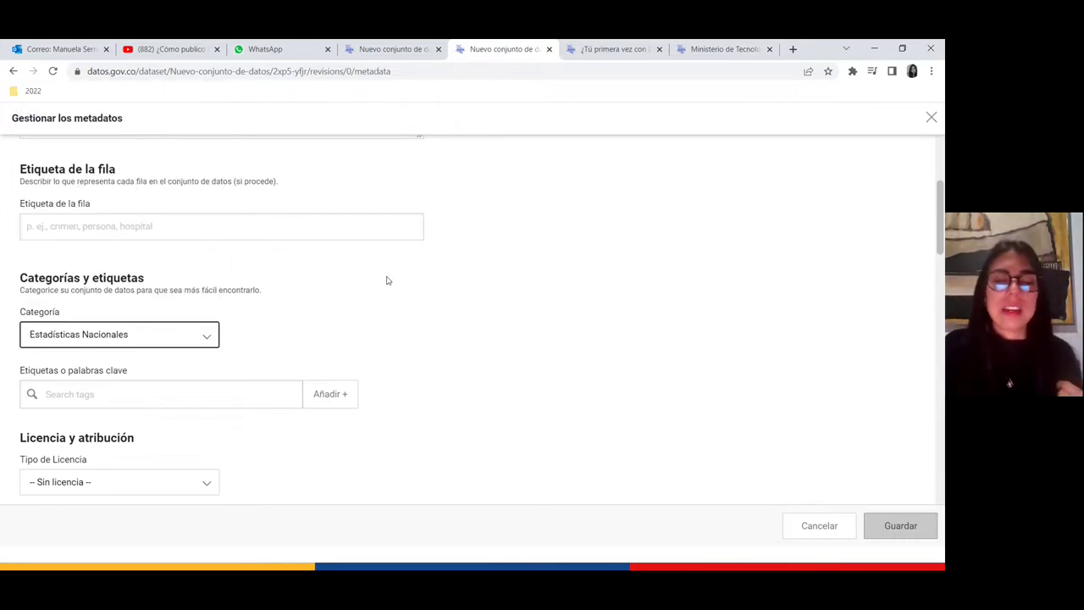
Set the license type to Creative Commons Attribution | NoDerivatives 4.0 International License, leaving the keywords empty
scroll(440, 302, down, 1)
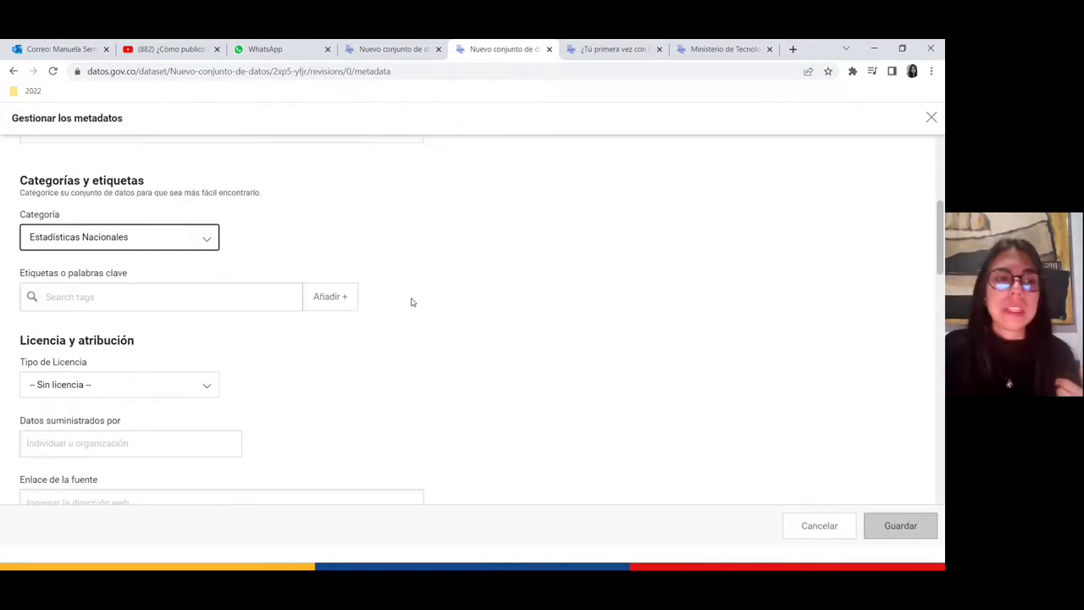
click(211, 298)
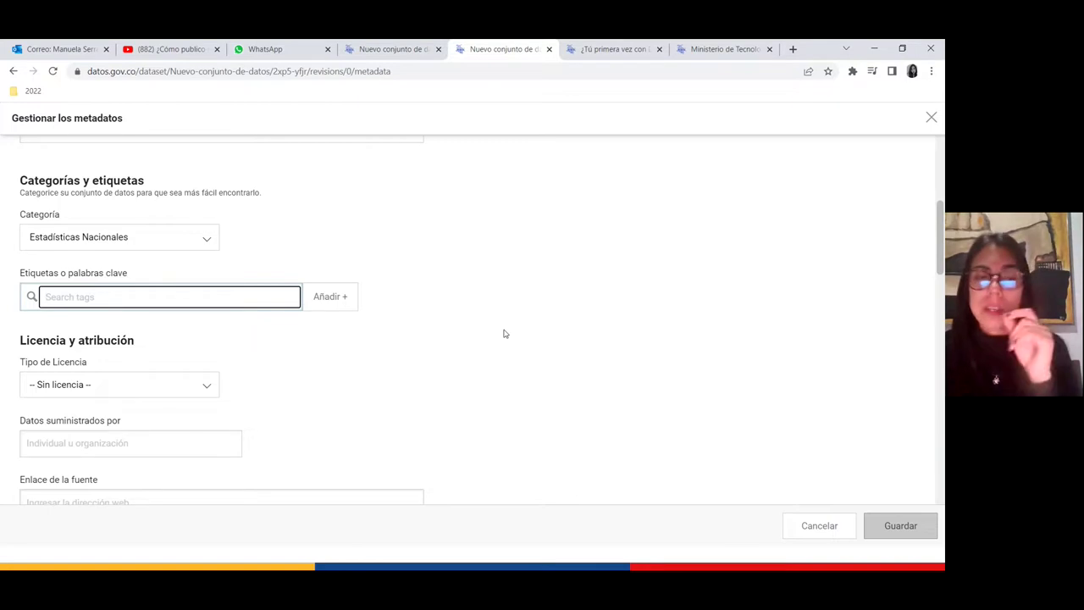
click(208, 386)
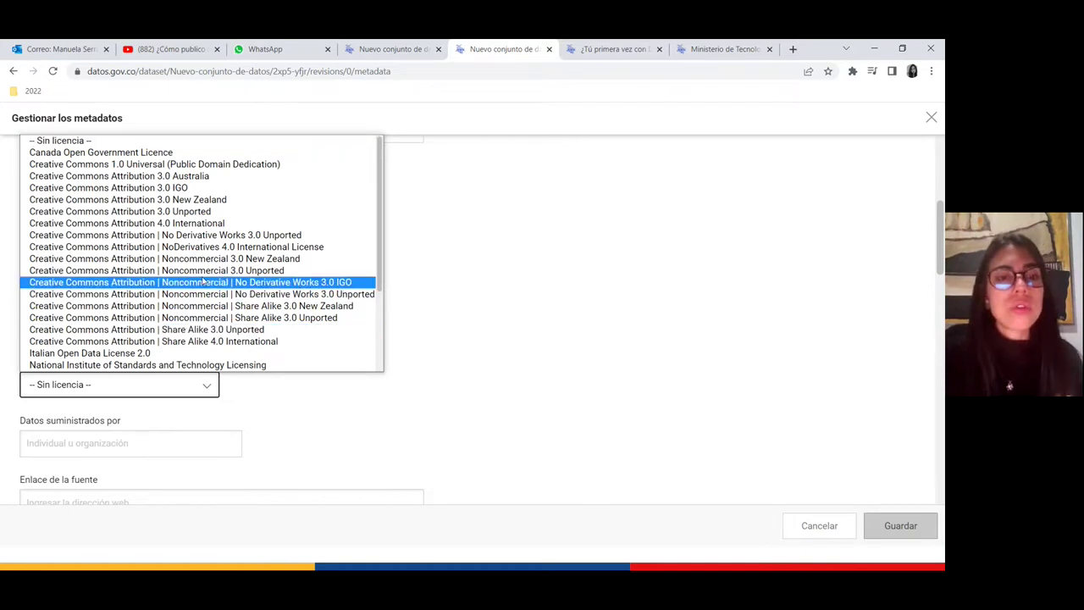
click(246, 250)
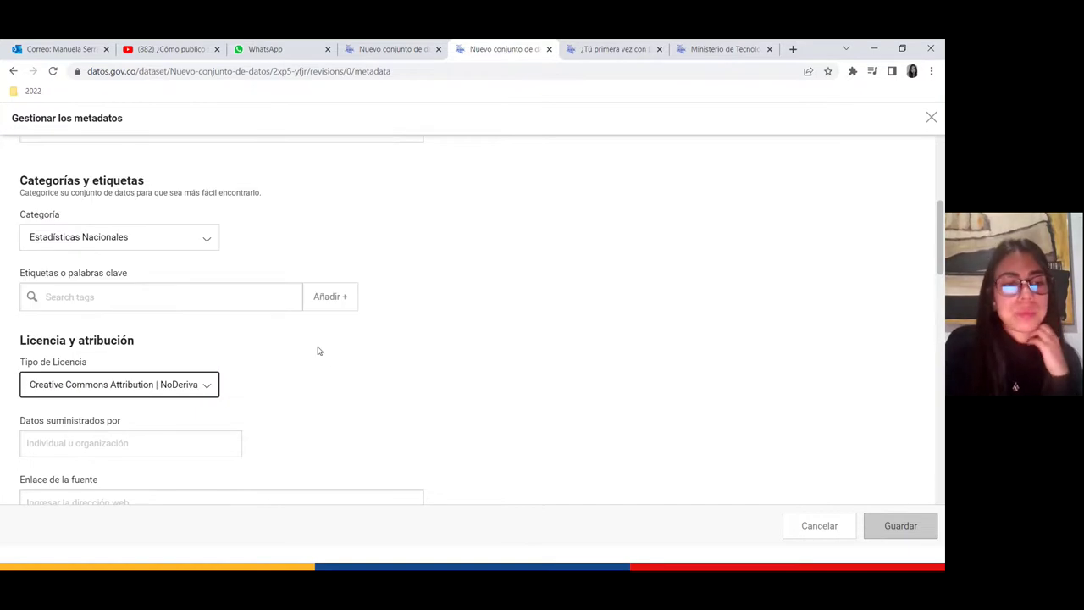
Examine the attribution, source link, contact e-mail and attachment fields down to the entity information section
scroll(227, 371, down, 2)
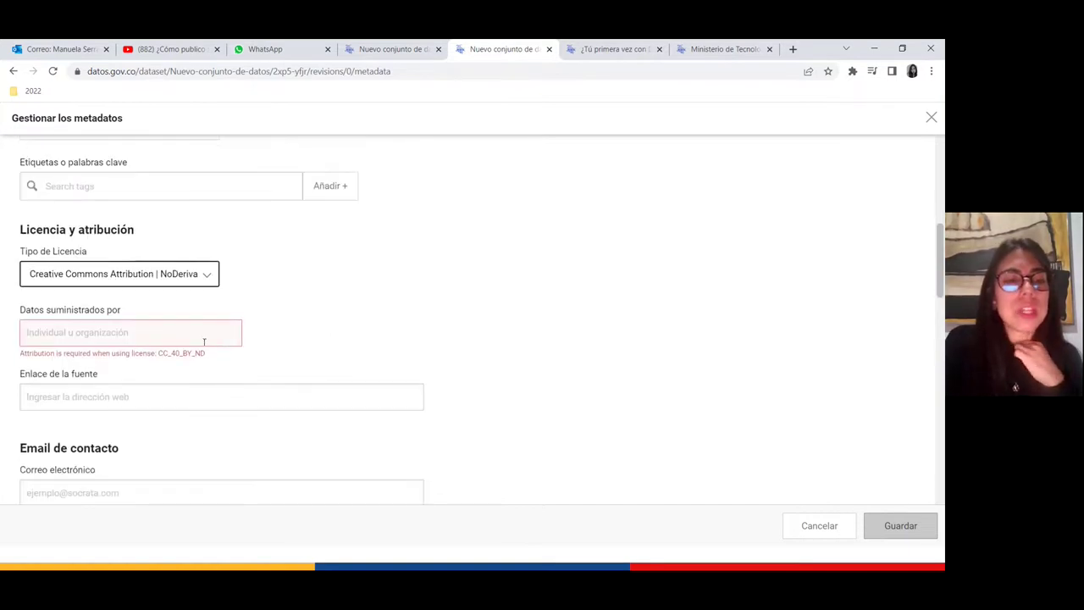
click(200, 336)
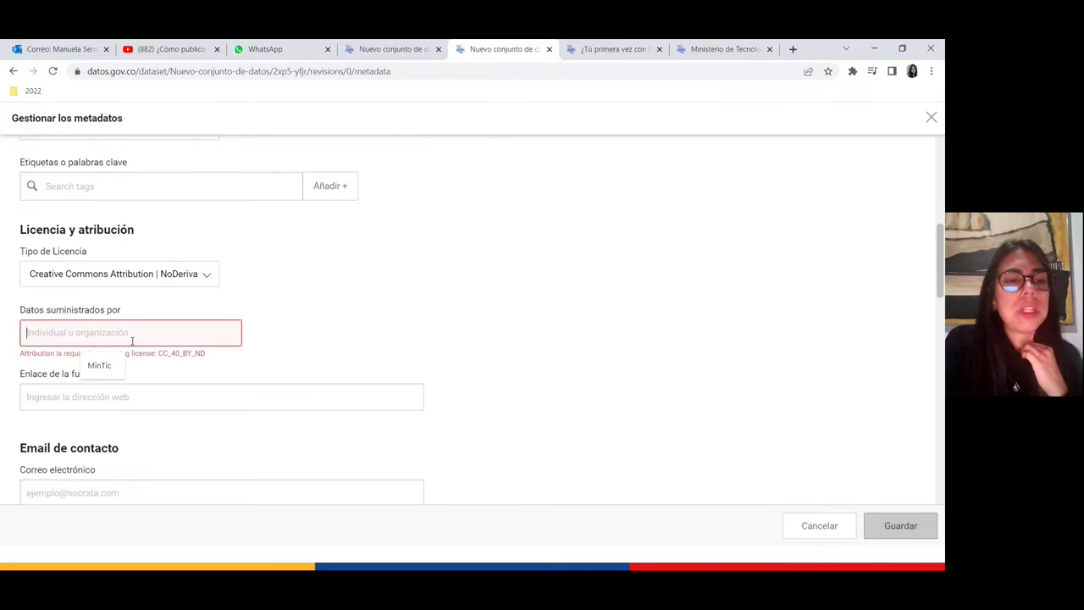
click(209, 378)
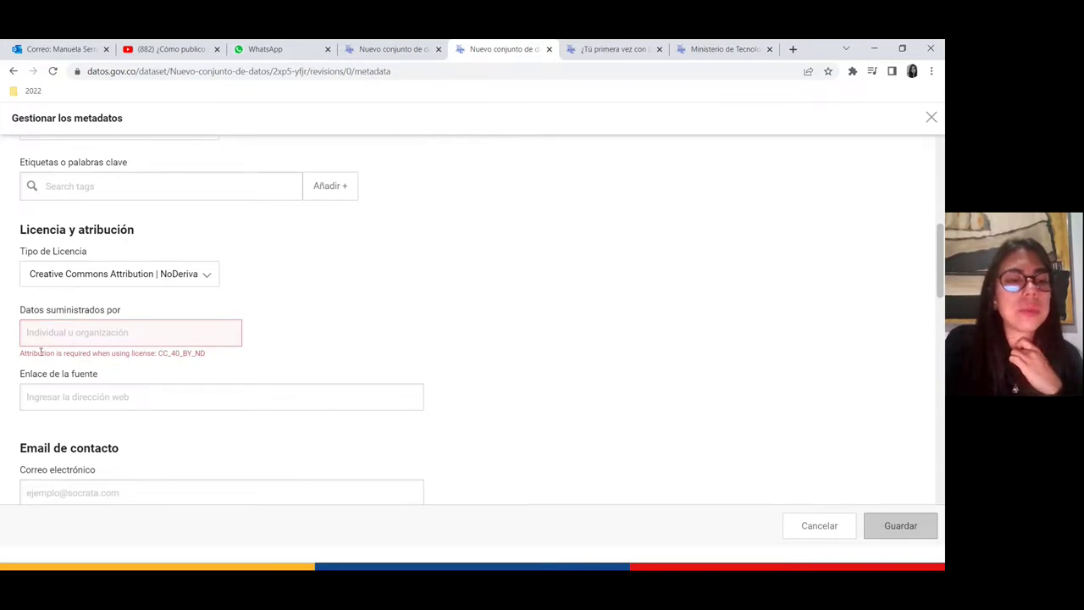
click(76, 338)
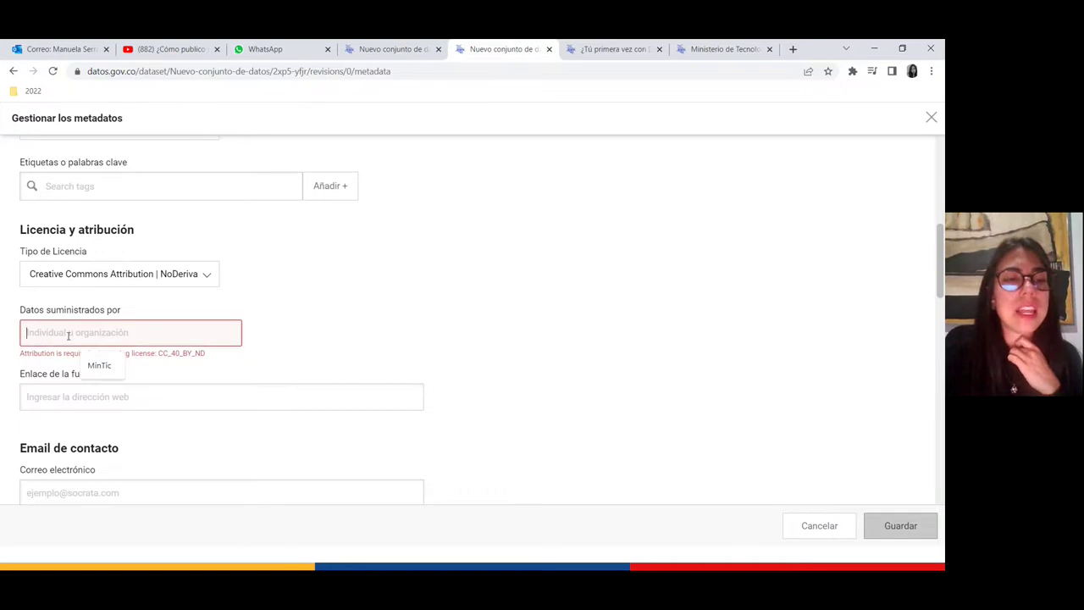
scroll(263, 327, down, 2)
scroll(263, 328, down, 3)
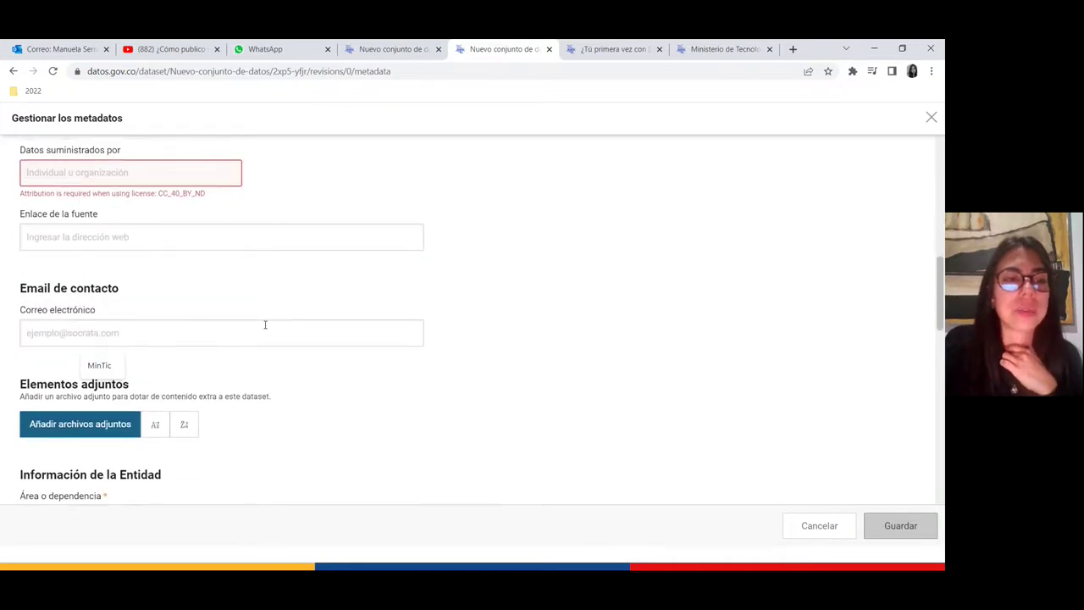
scroll(190, 302, down, 2)
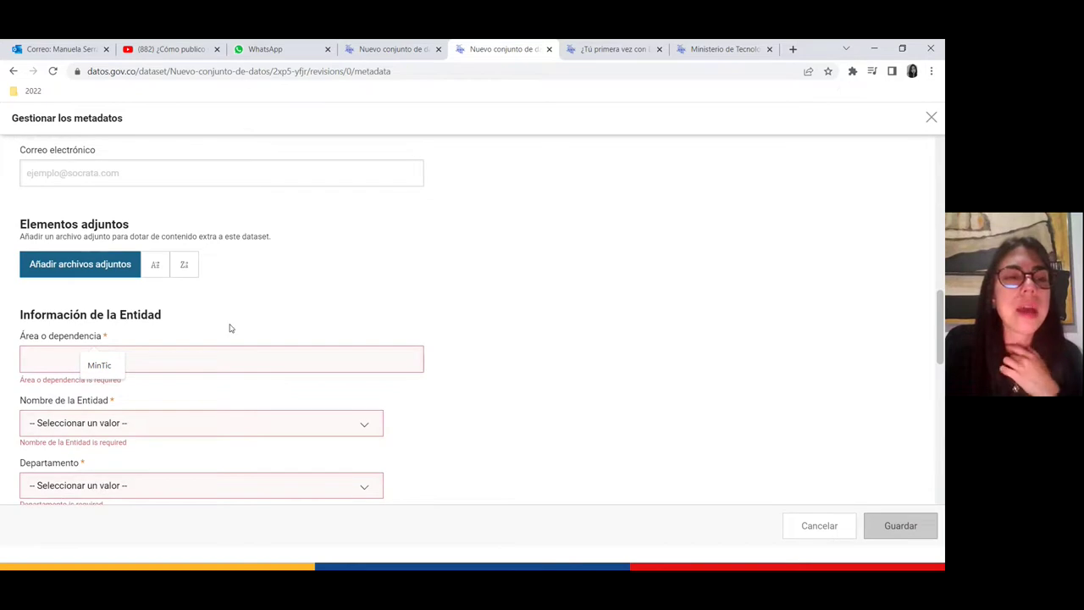
scroll(233, 330, down, 1)
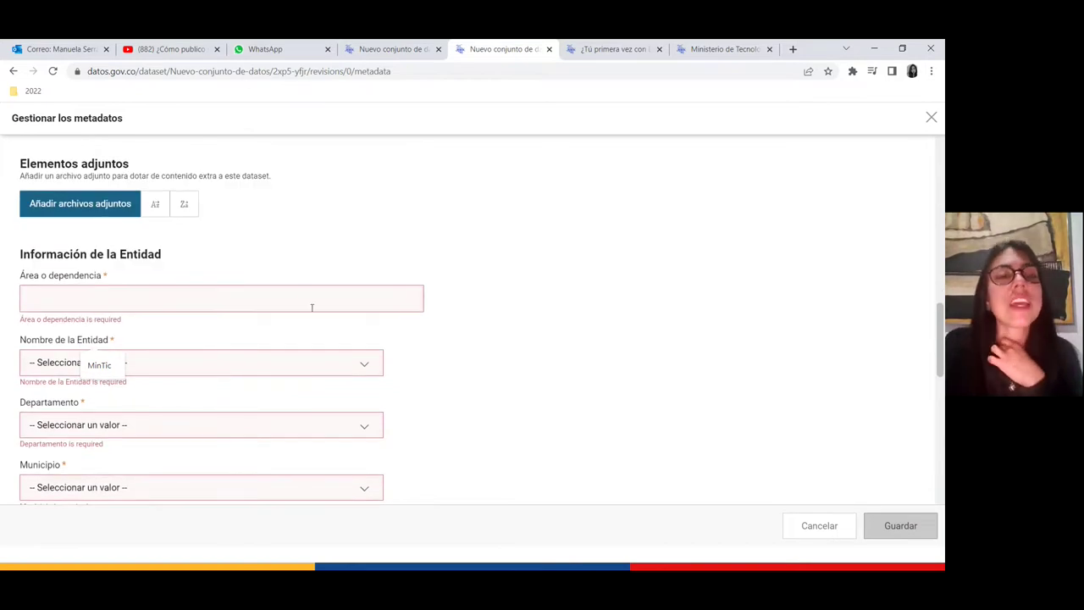
Fill in the entity's Área o dependencia with "Datos Abiertos"
click(261, 295)
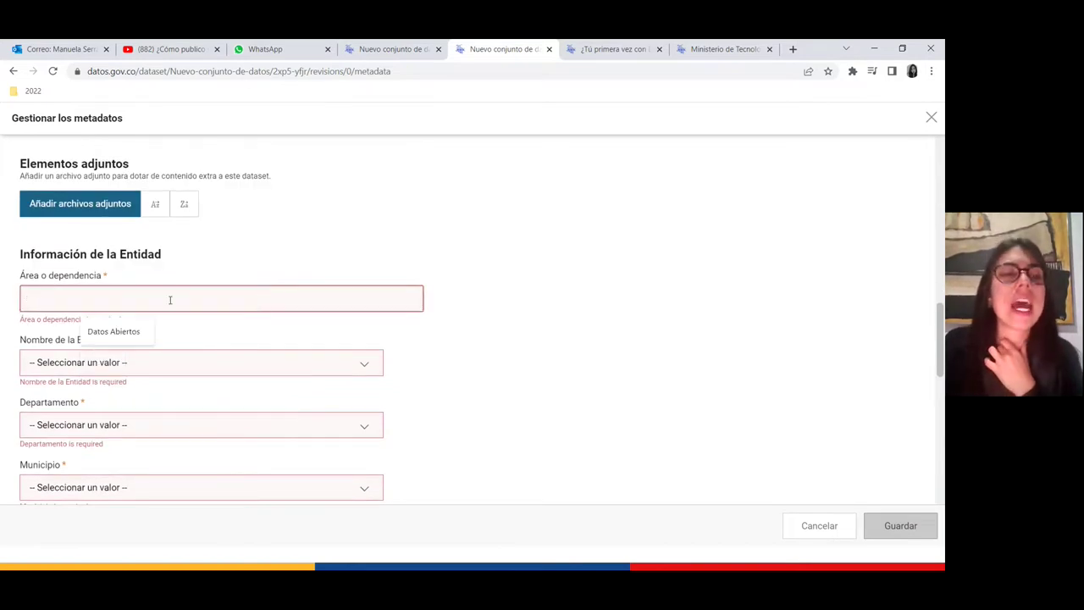
click(127, 331)
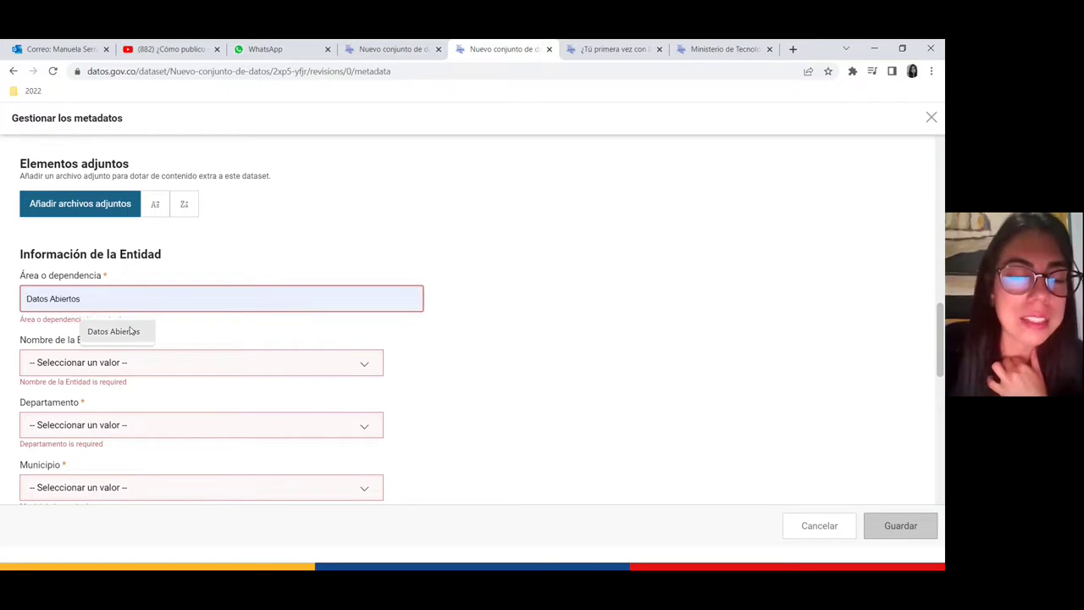
scroll(203, 319, down, 1)
click(186, 321)
Set the entity name to Ministerio de Tecnologías de La Información y Las Comunicaciones
scroll(187, 327, down, 1)
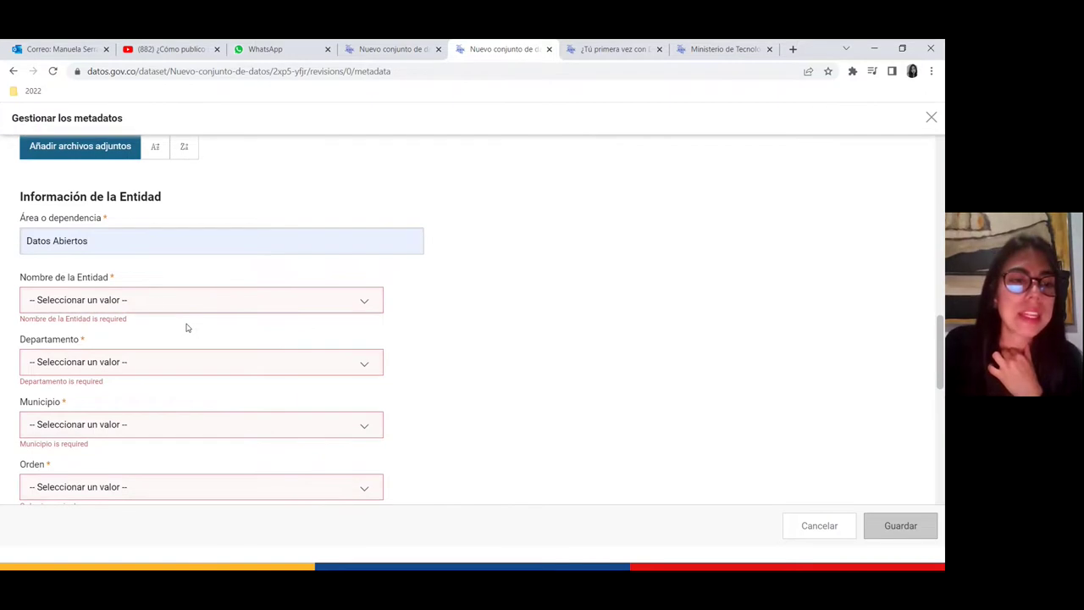
click(154, 300)
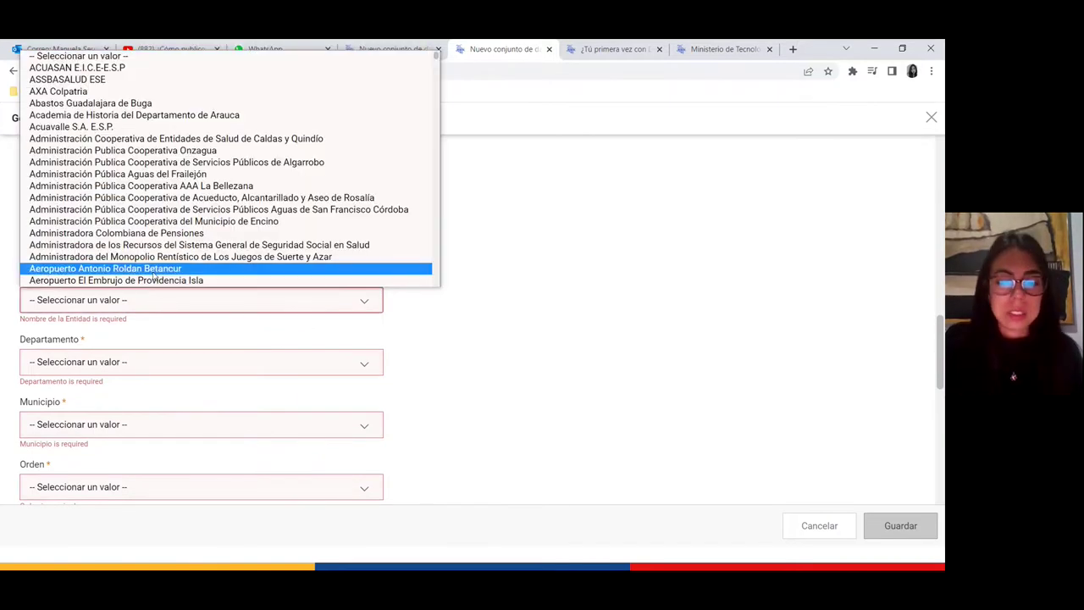
text(mi)
scroll(154, 276, down, 4)
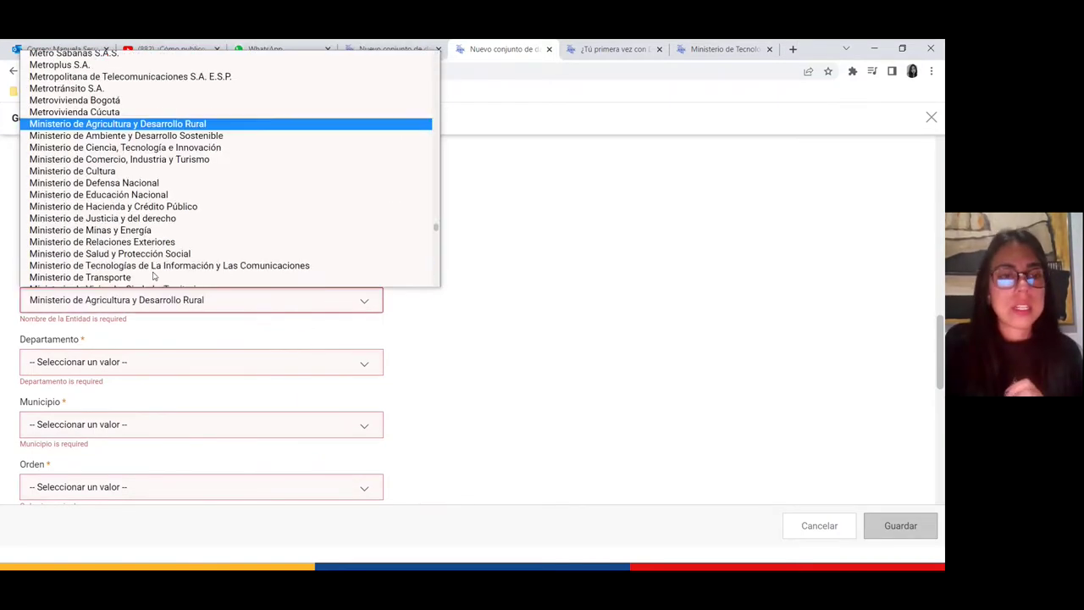
click(142, 256)
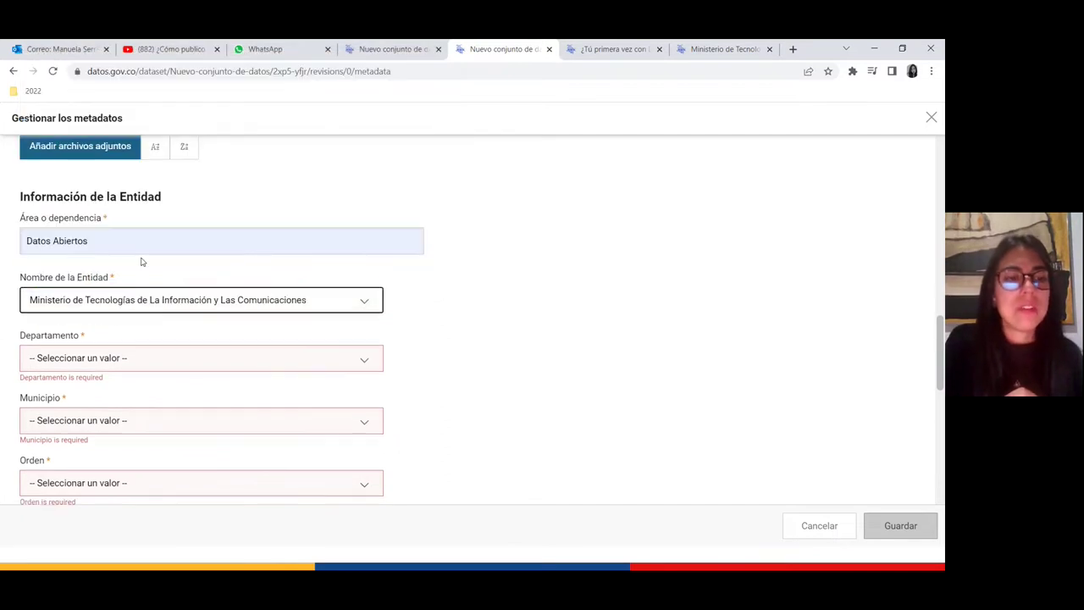
Set both the entity's Departamento and its Municipio to Bogotá D.C
click(191, 365)
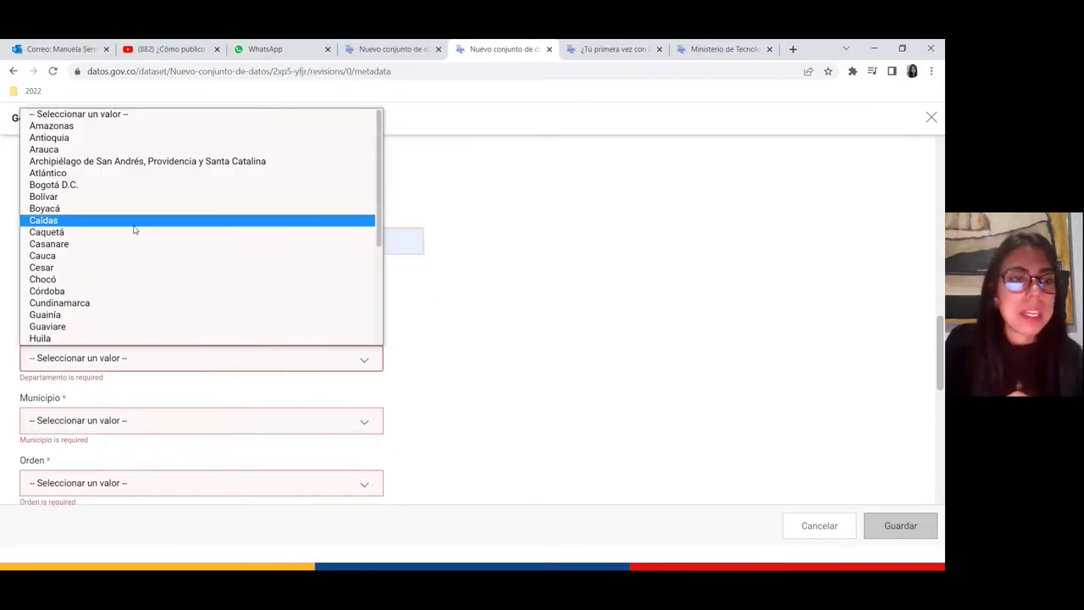
click(95, 186)
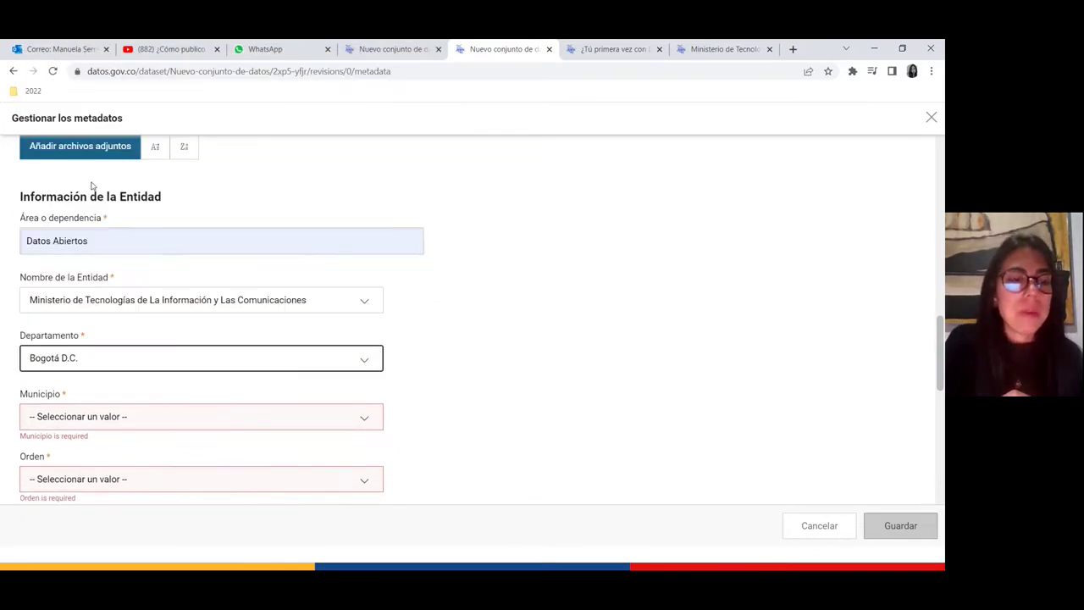
click(108, 418)
text(bog)
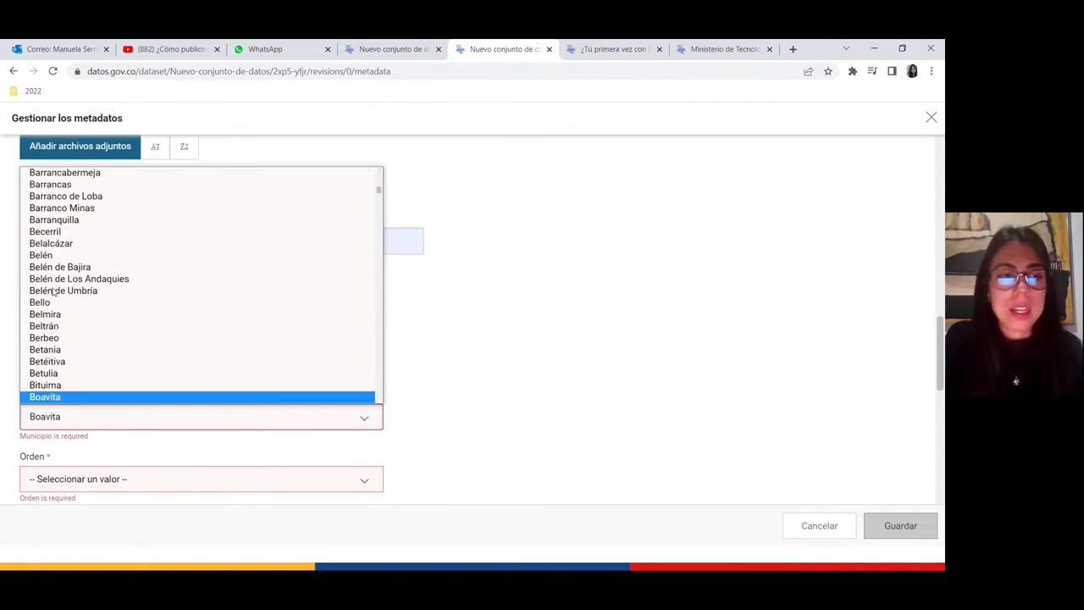
click(67, 397)
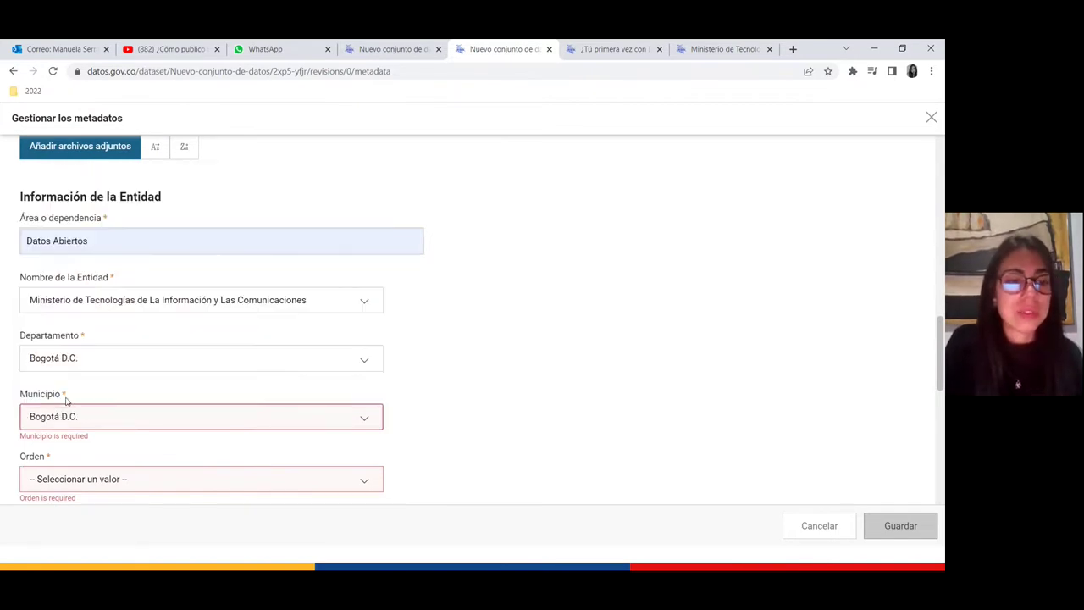
Set the entity's Orden to Nacional and its Sector to Tecnologías de la Información y las Comunicaciones
scroll(109, 457, down, 2)
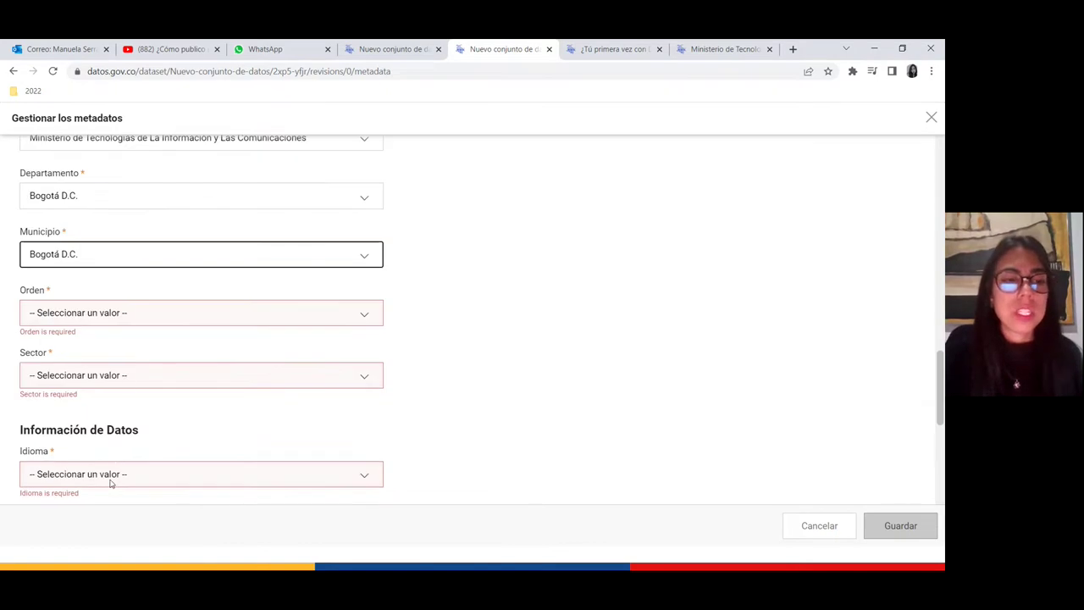
click(129, 320)
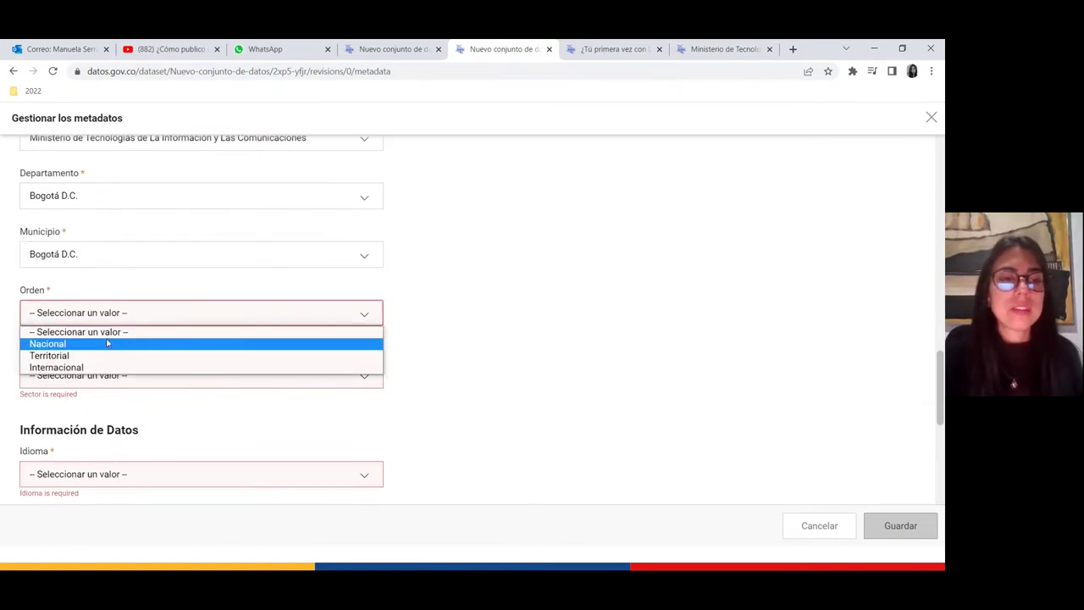
click(107, 345)
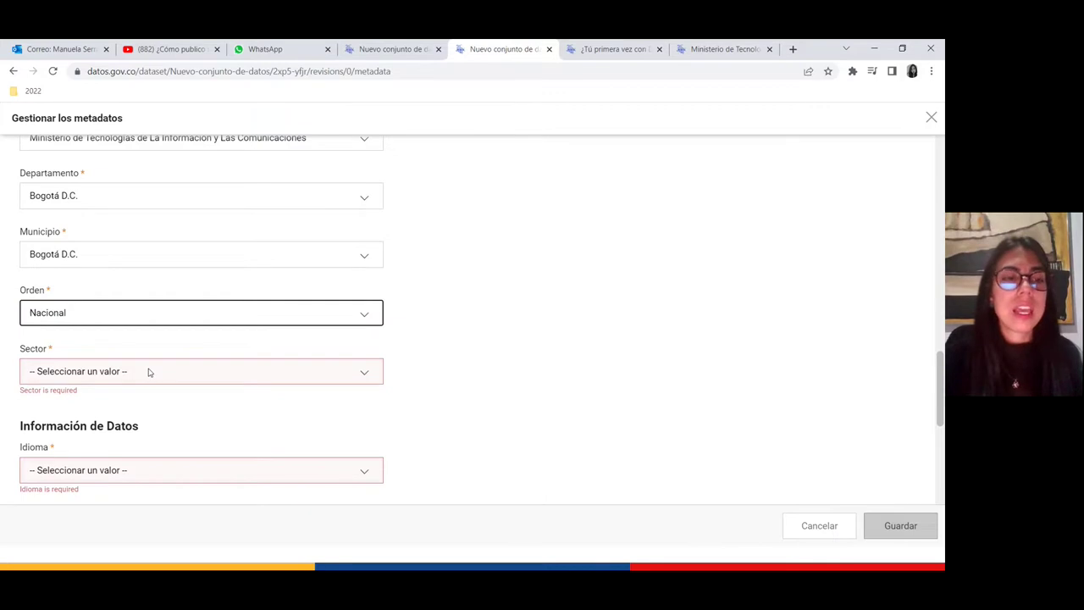
click(147, 370)
scroll(124, 316, down, 1)
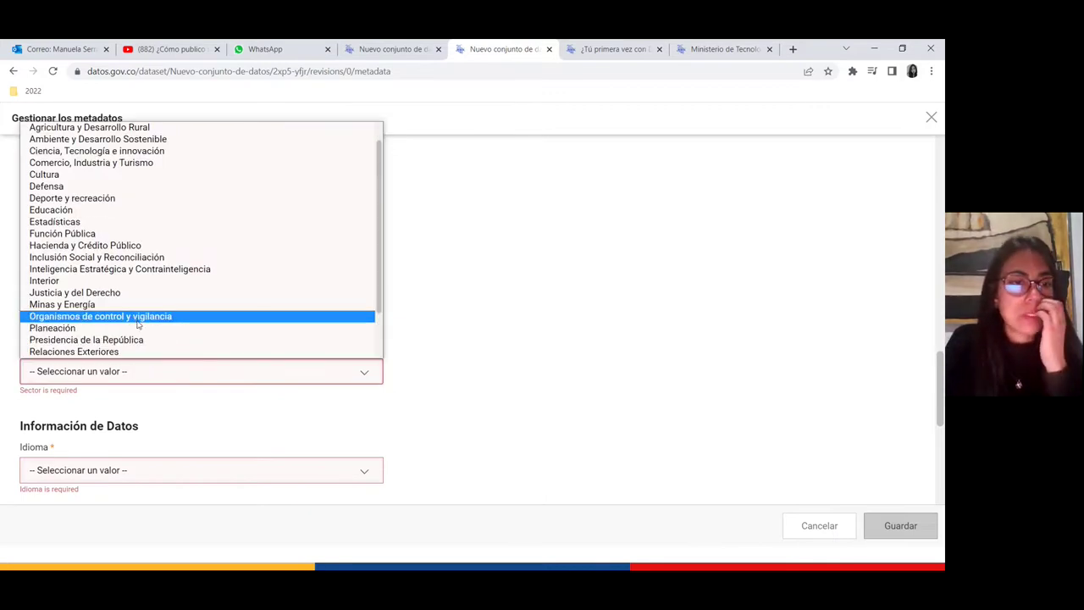
scroll(143, 331, down, 2)
click(135, 317)
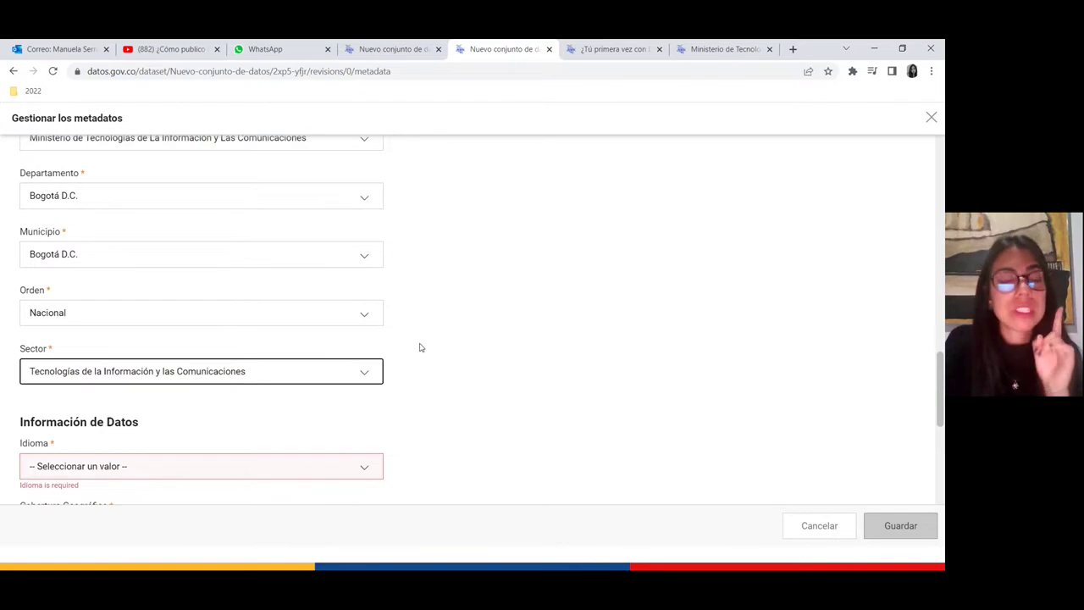
Set the data's Idioma to Español and its Cobertura Geográfica to Nacional
scroll(419, 347, down, 2)
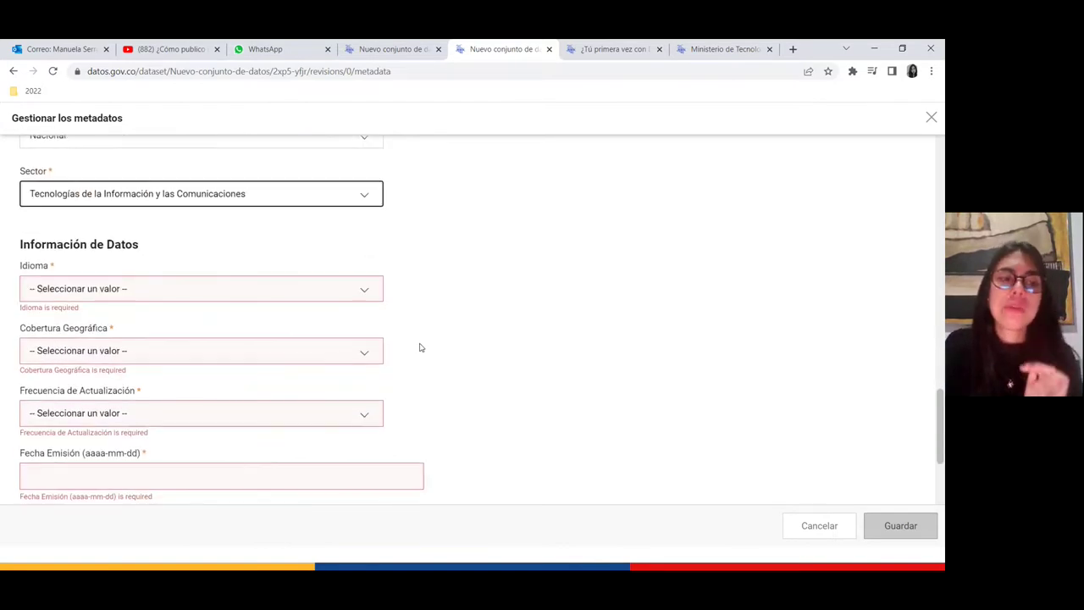
click(322, 289)
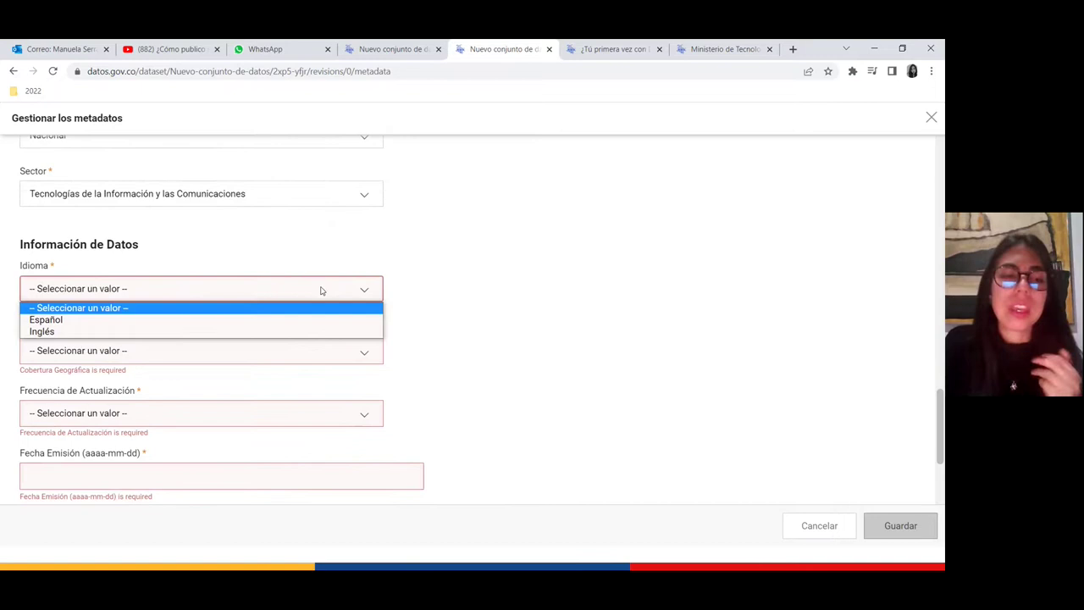
click(268, 320)
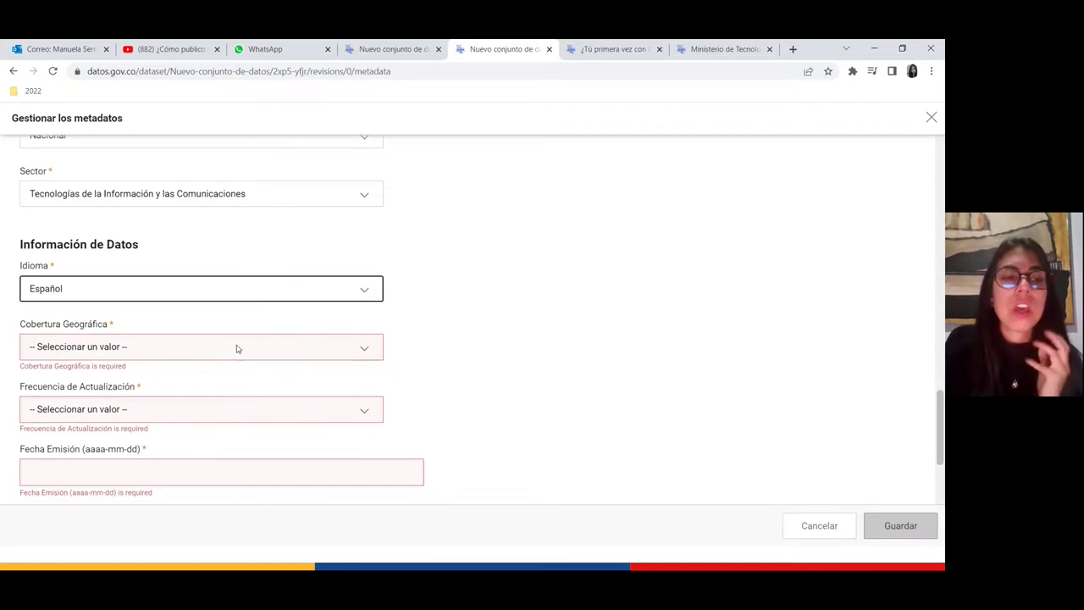
click(237, 348)
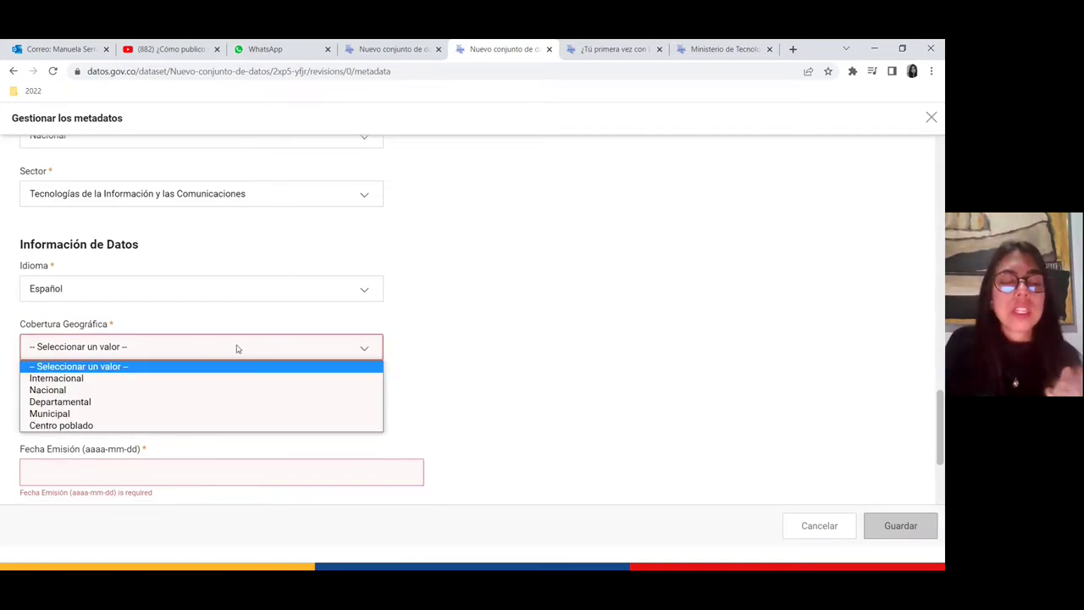
click(127, 394)
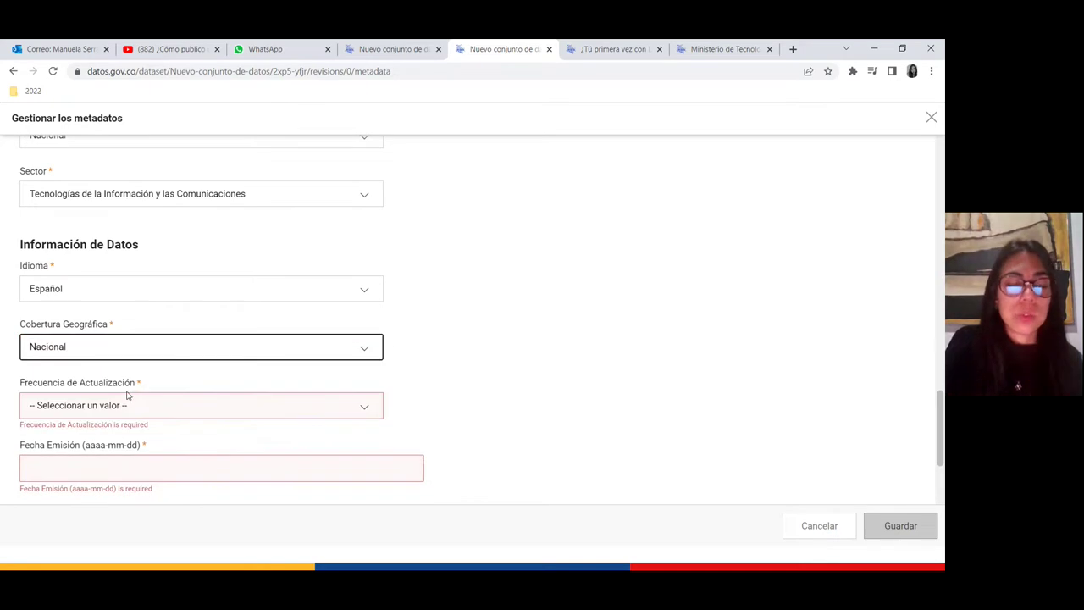
Set the Frecuencia de Actualización to Trimestral and the Fecha Emisión to 2022-11-09
scroll(396, 353, down, 2)
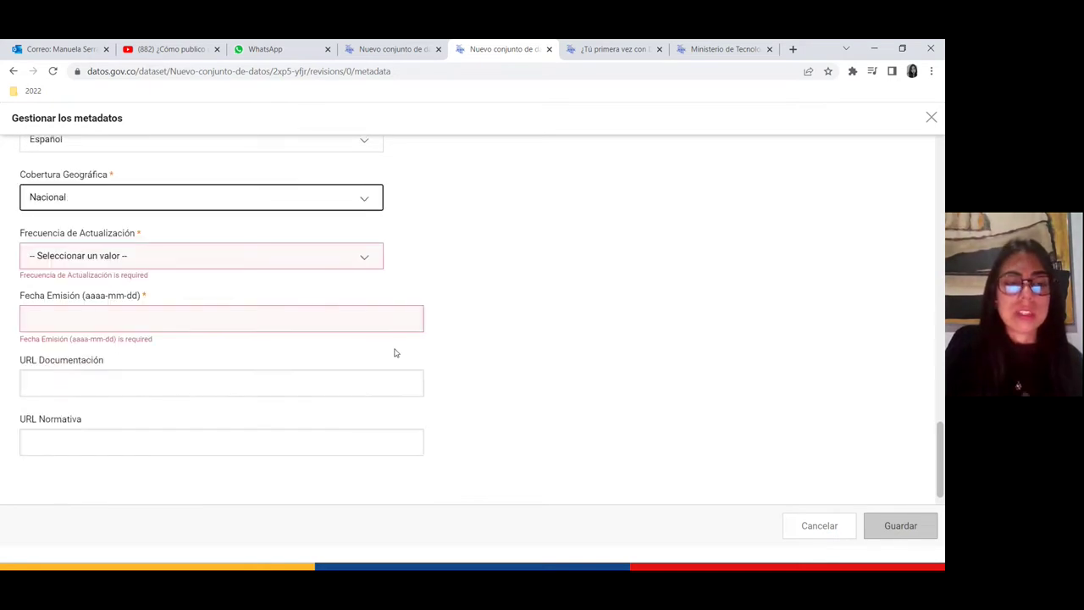
click(264, 255)
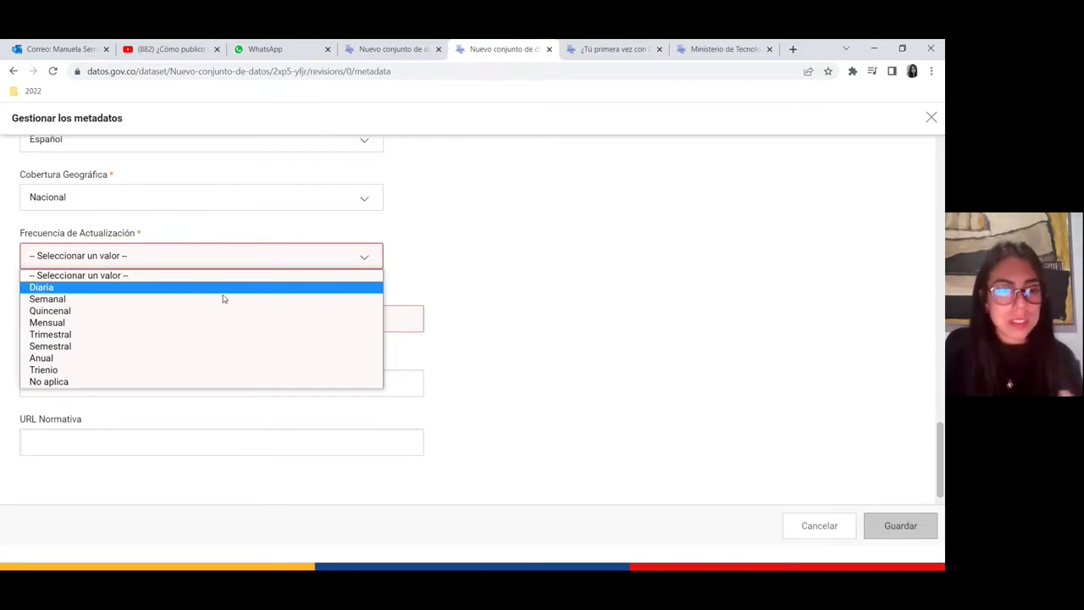
click(178, 336)
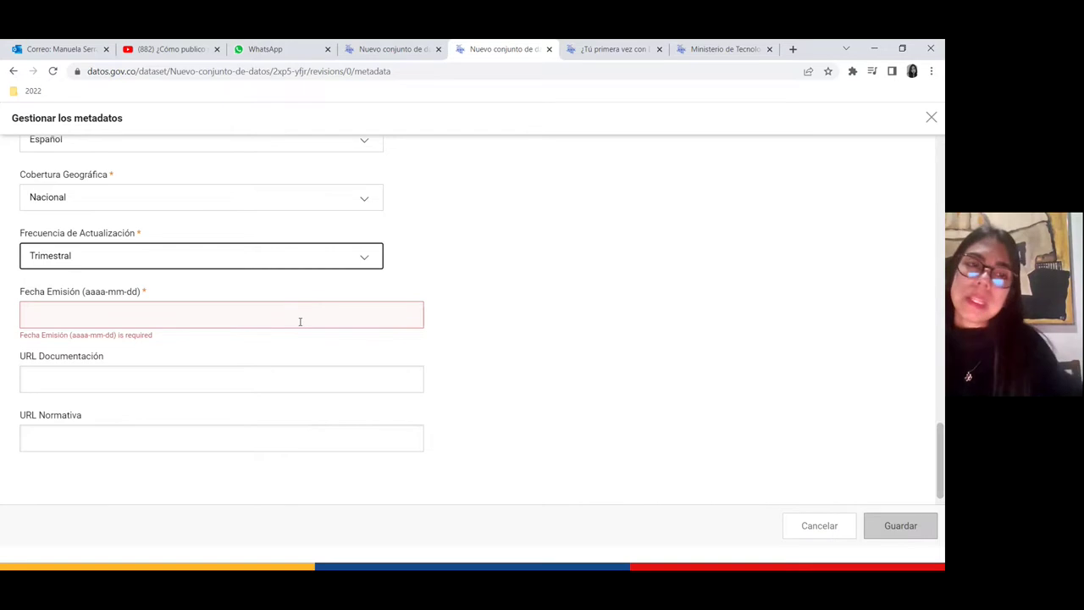
click(244, 323)
click(119, 347)
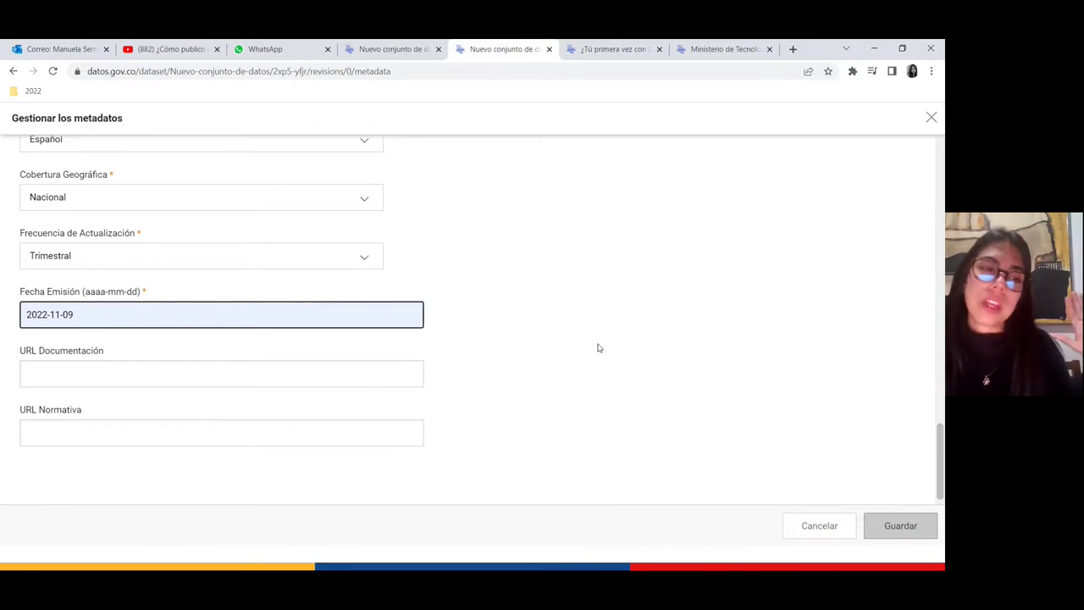
scroll(598, 341, down, 1)
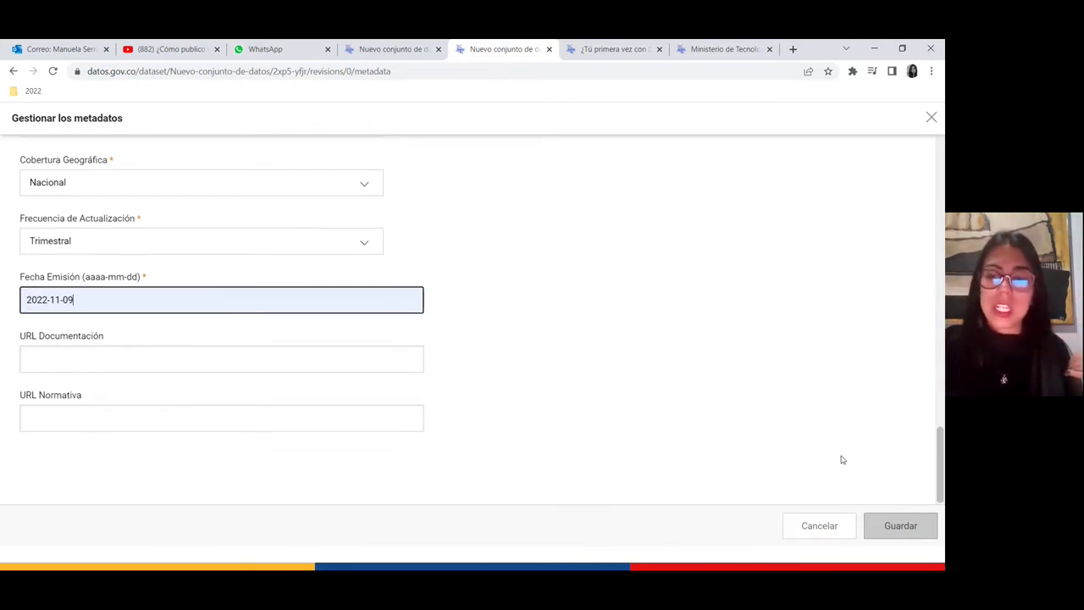
Set the Tipo de Licencia to "Sin licencia" in the Licencia y atribución section
click(892, 527)
scroll(496, 363, up, 10)
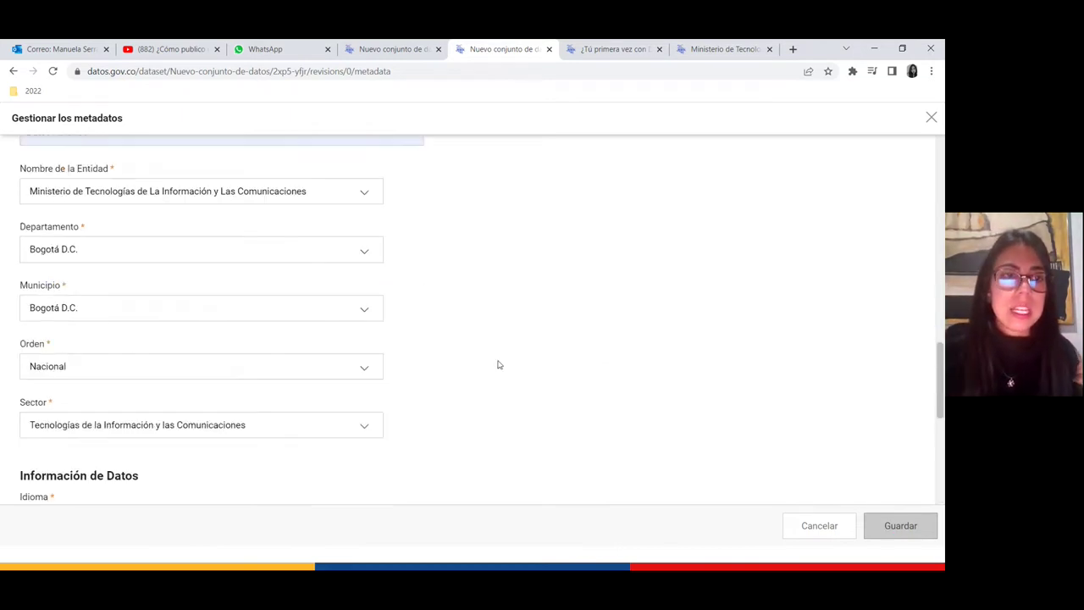
scroll(296, 353, up, 5)
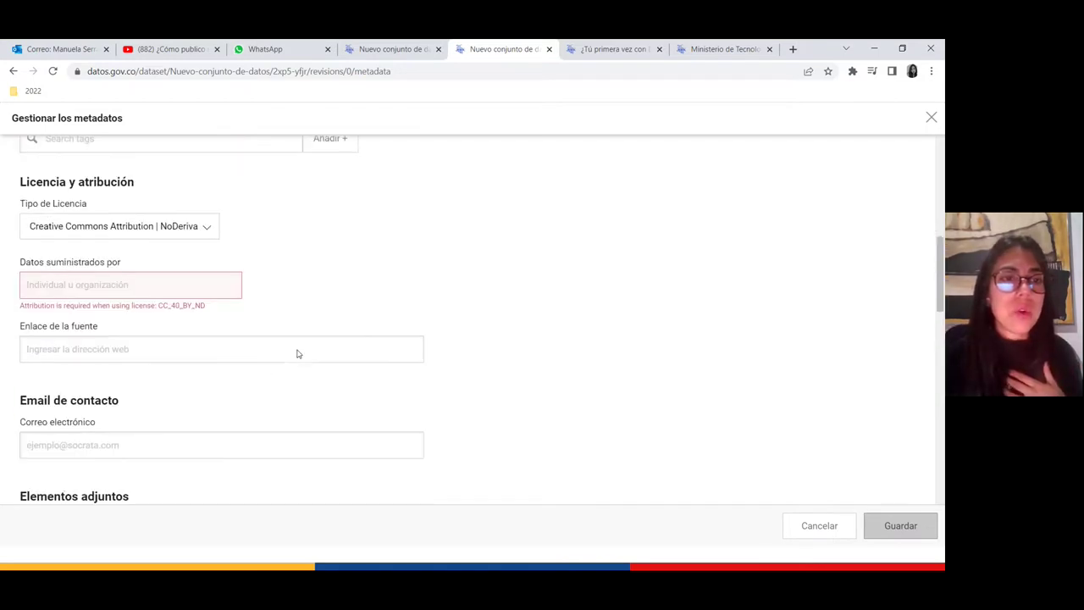
click(207, 233)
click(181, 247)
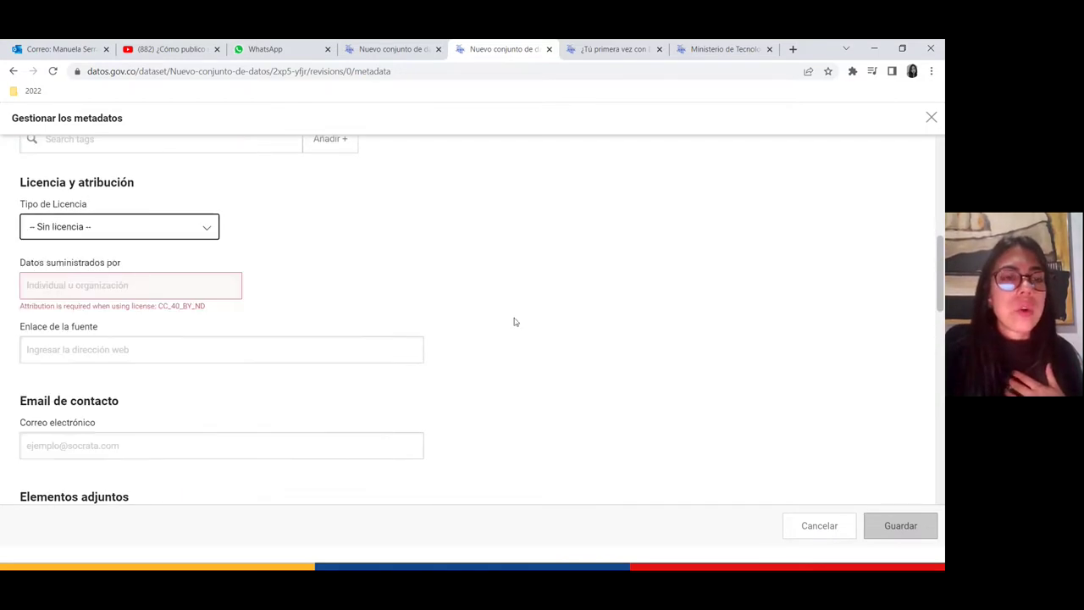
Save the dataset's metadata and start publishing the dataset to bring up the review of its changes
scroll(513, 319, down, 2)
scroll(412, 330, down, 10)
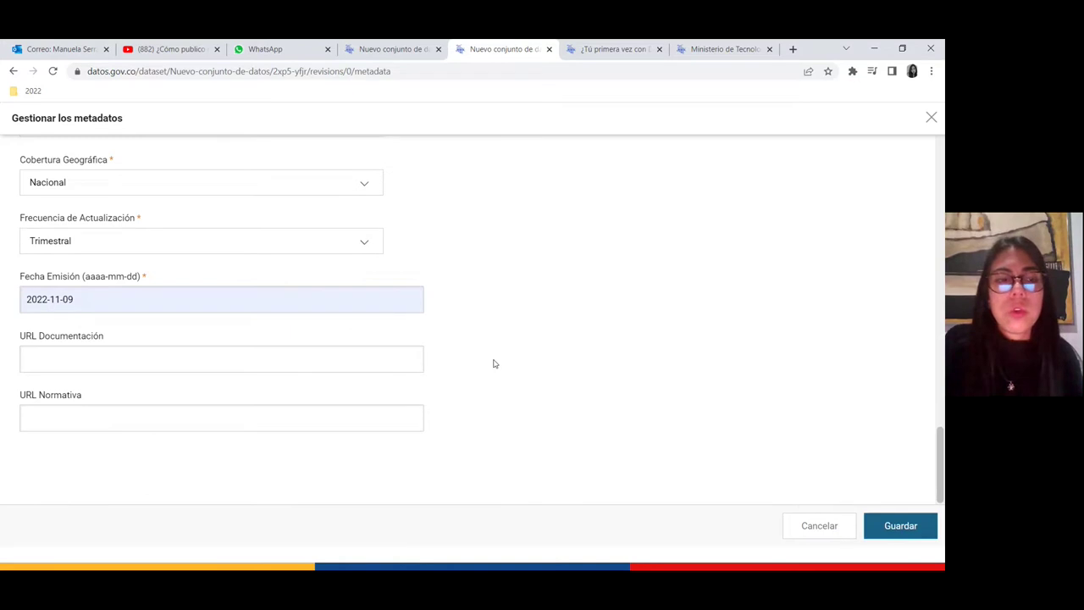
scroll(495, 363, up, 5)
scroll(494, 363, down, 5)
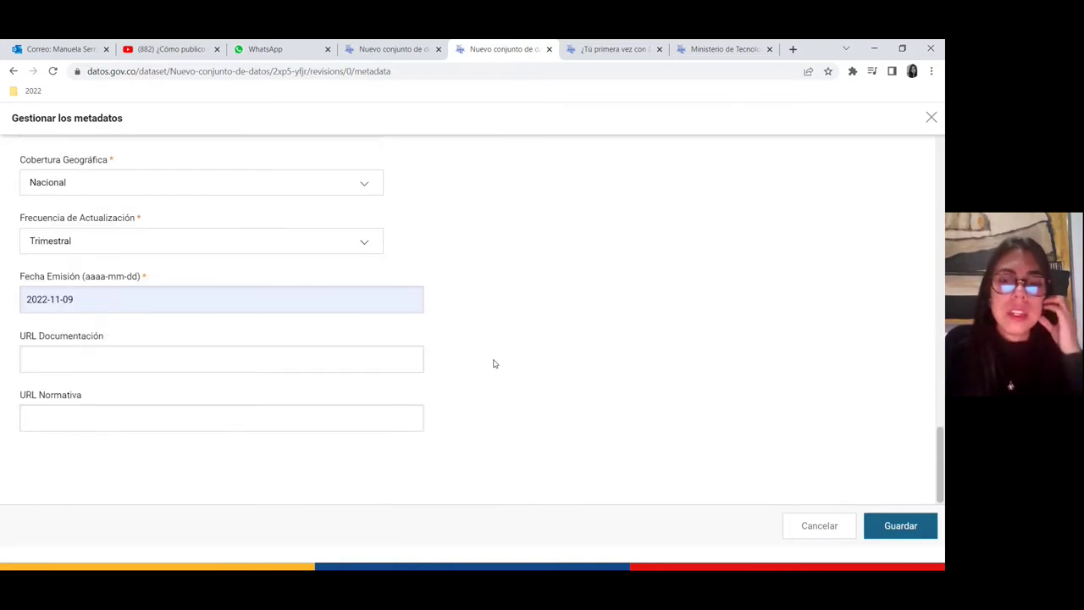
click(886, 519)
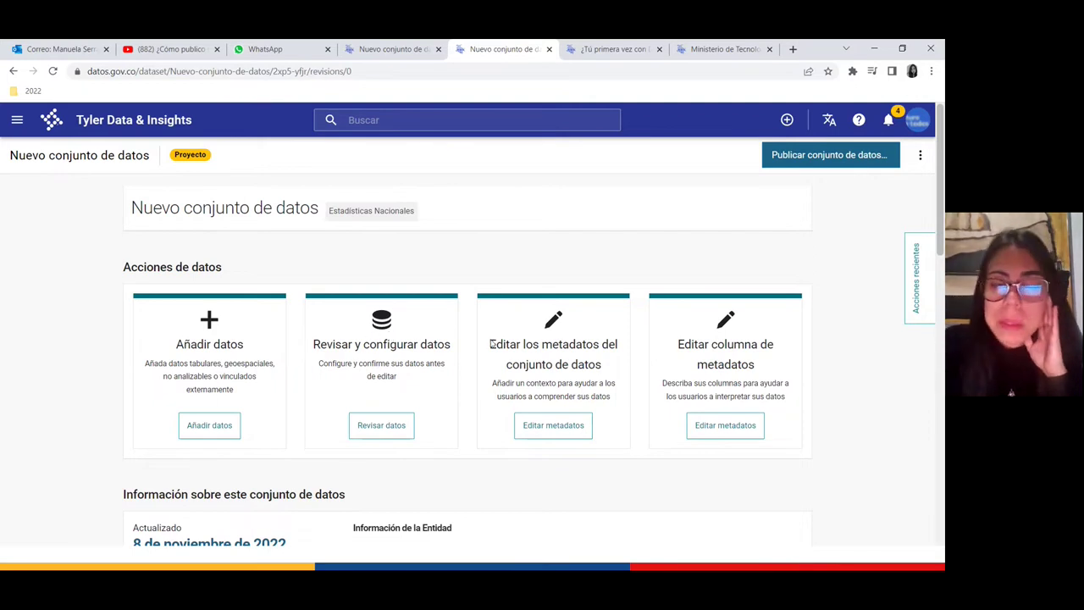
mouse_move(832, 157)
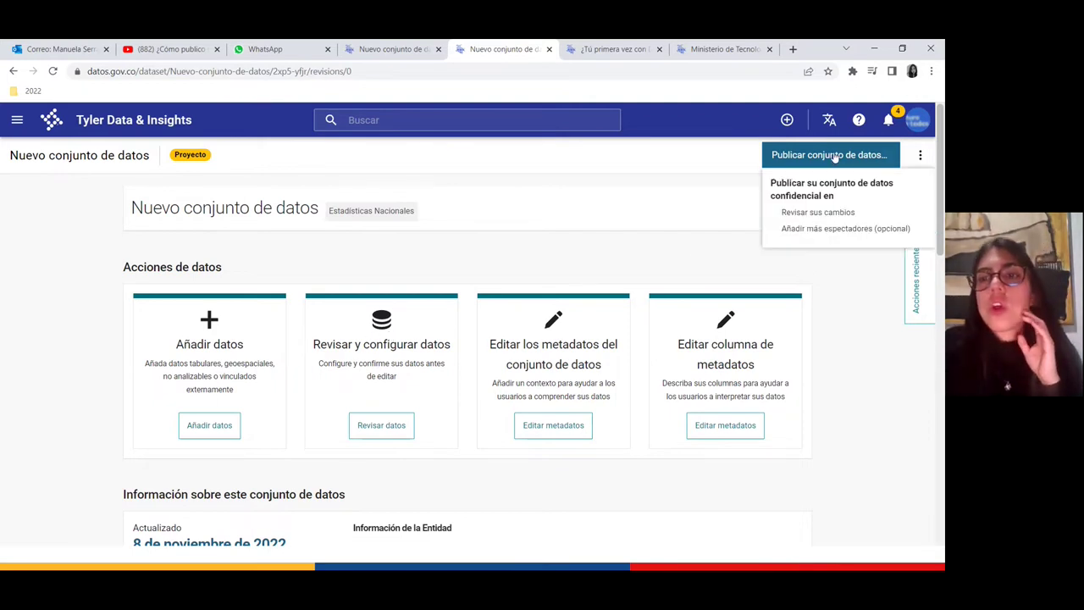
click(832, 156)
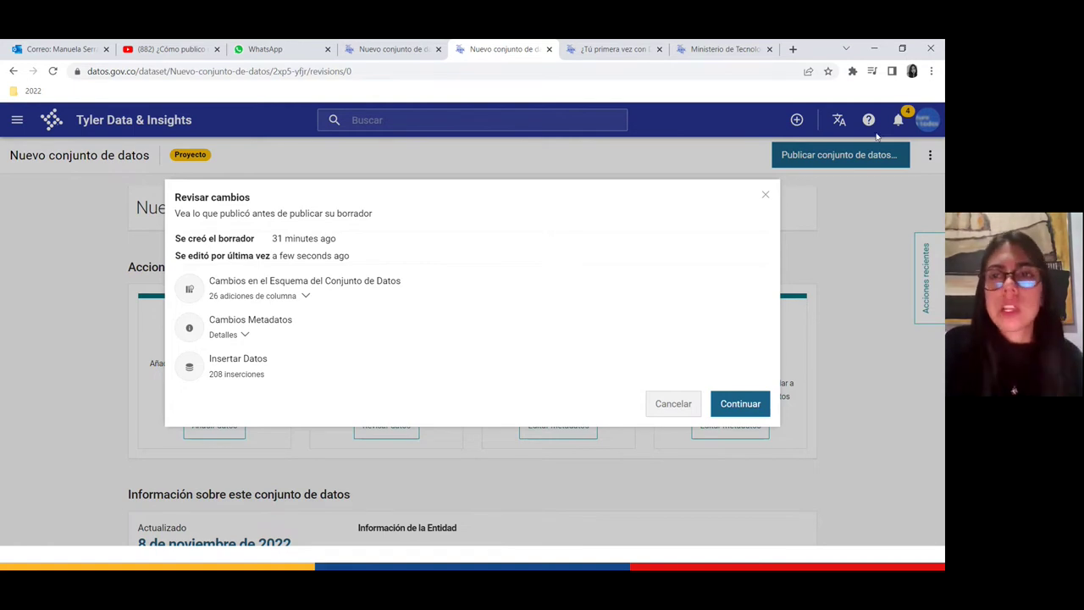
Open datos.gov.co in a new tab and open the Novedades article on the new guía de estándares de calidad e interoperabilidad de datos
click(793, 50)
text(da)
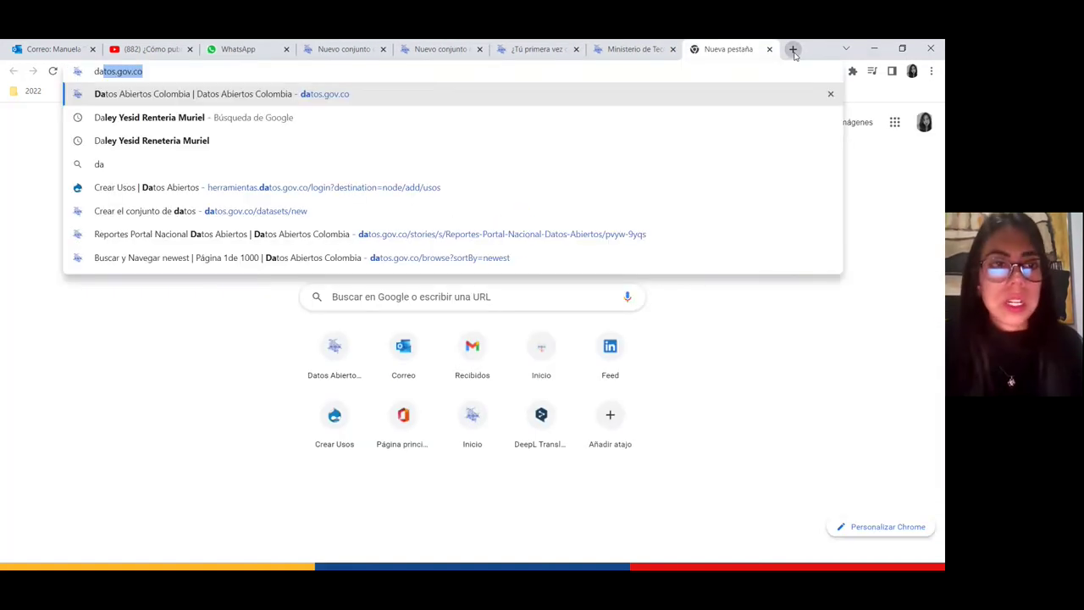
key(Return)
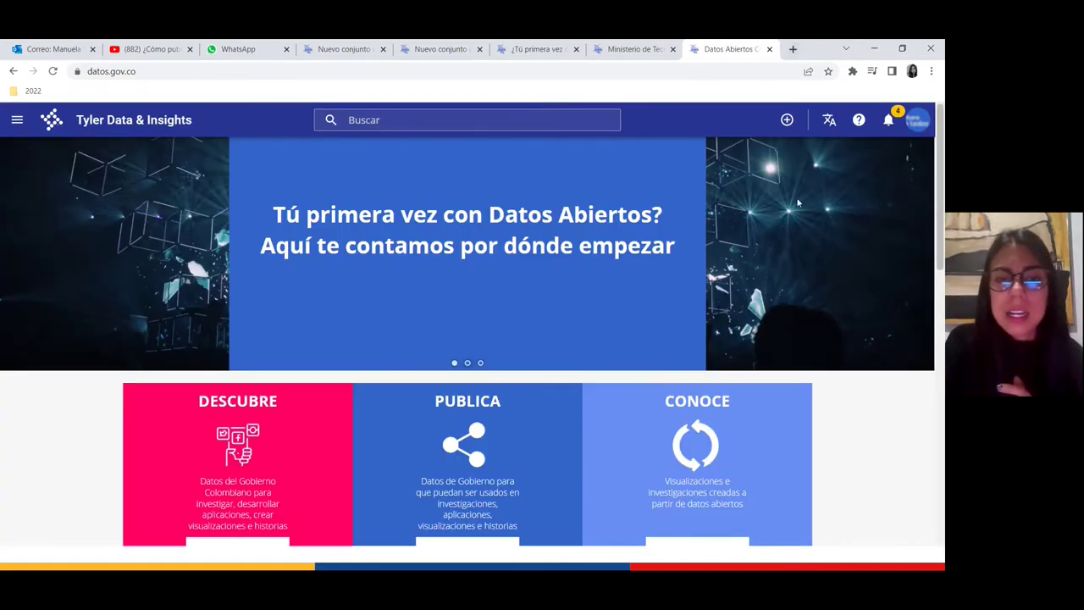
scroll(694, 286, down, 4)
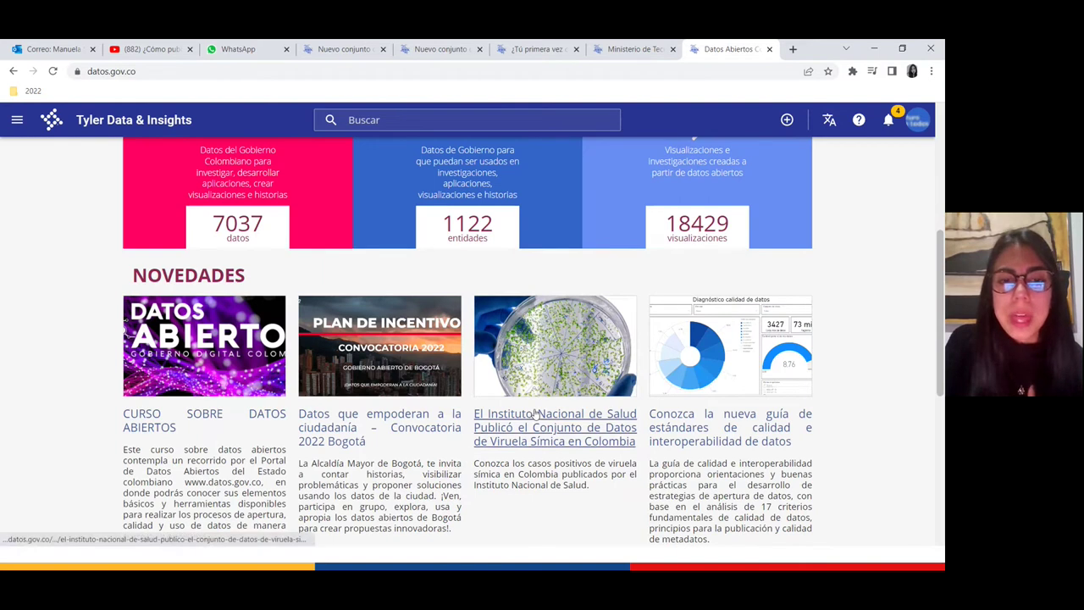
scroll(535, 412, down, 2)
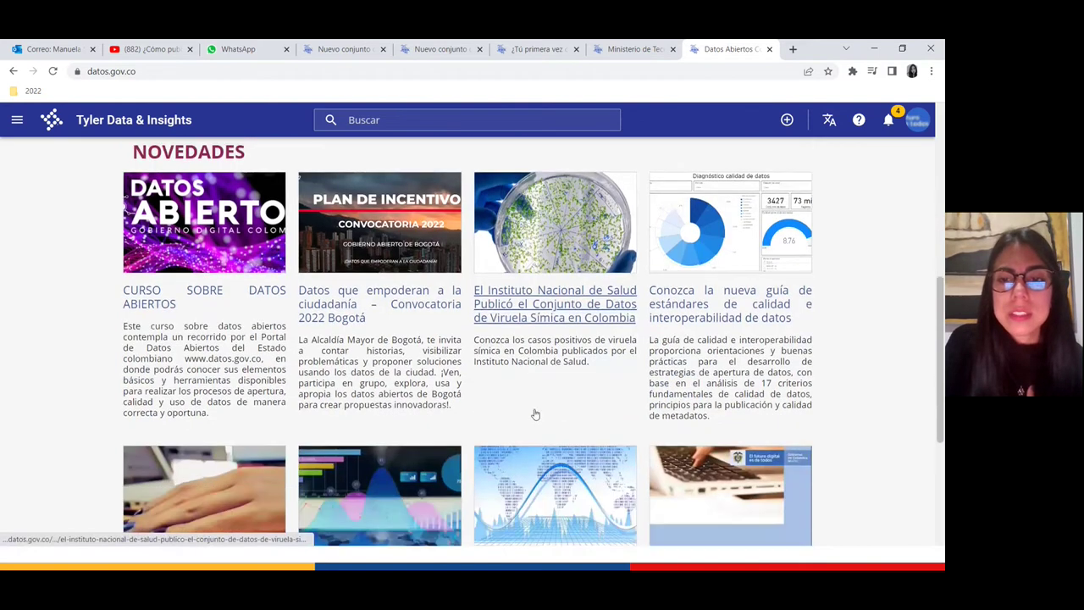
click(735, 313)
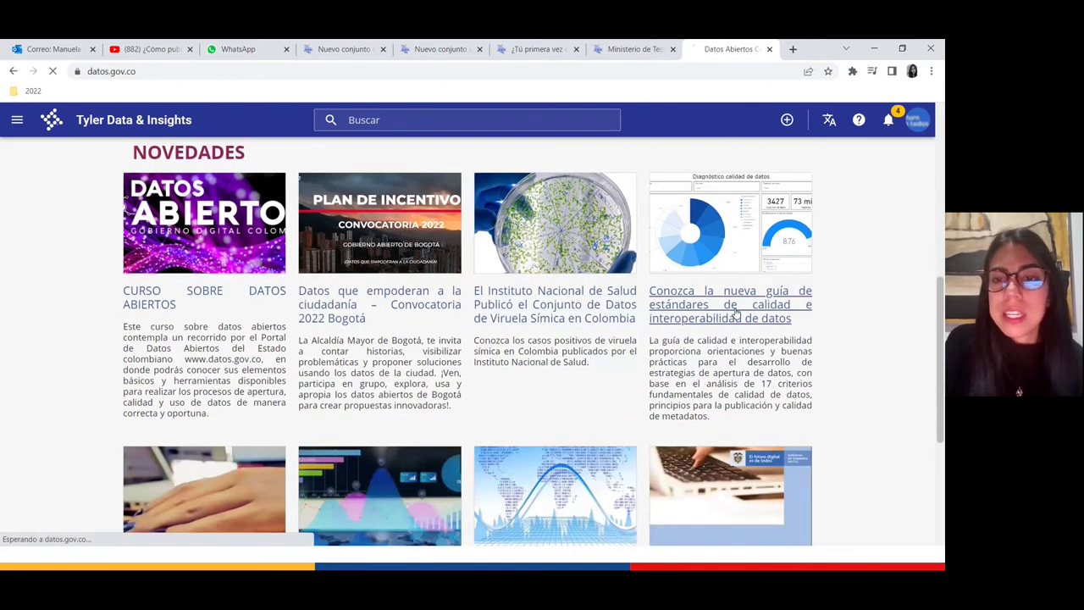
Look through the opening pages and table of contents of the quality standards guide, and return to its cover
scroll(776, 335, down, 8)
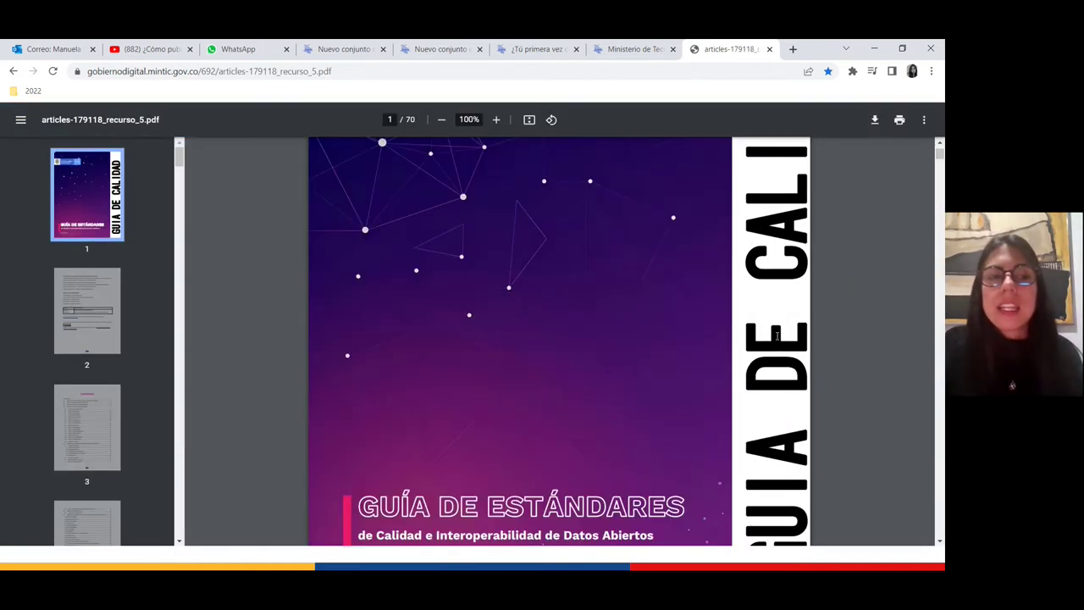
scroll(777, 335, down, 10)
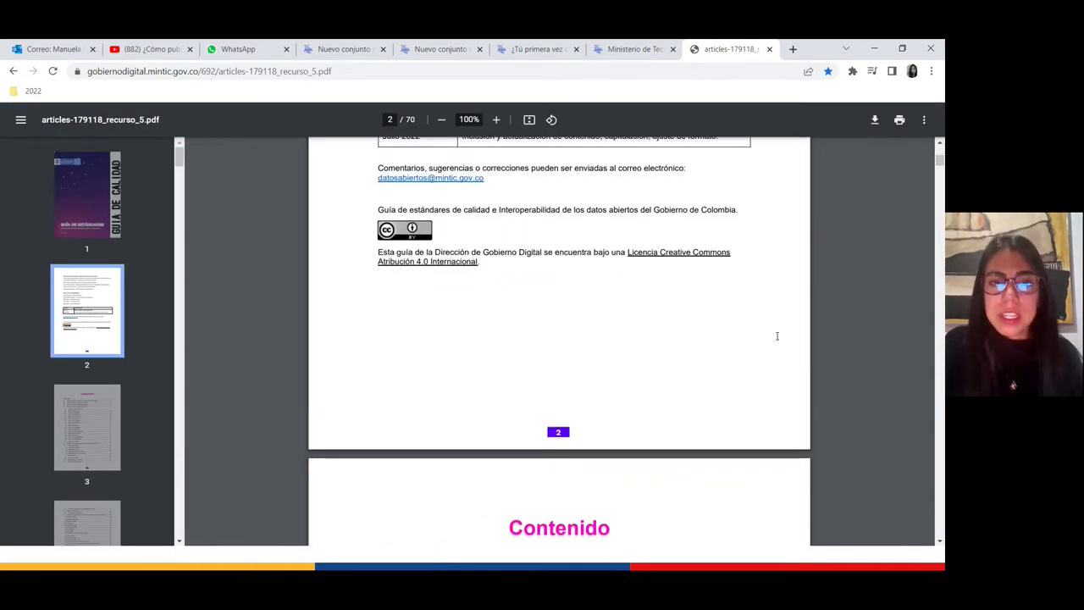
scroll(776, 335, up, 15)
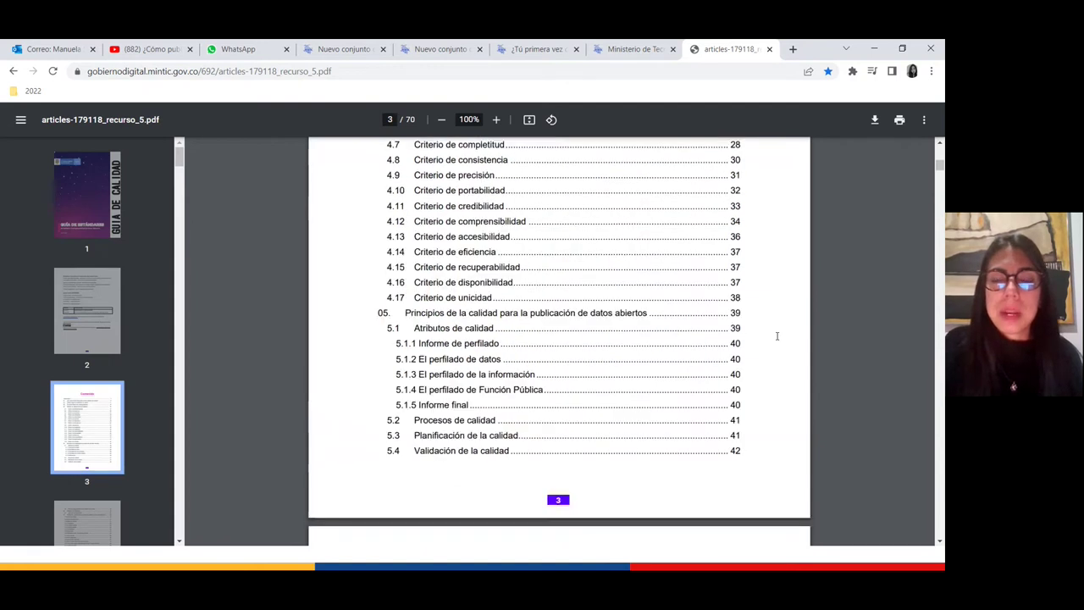
scroll(776, 336, up, 3)
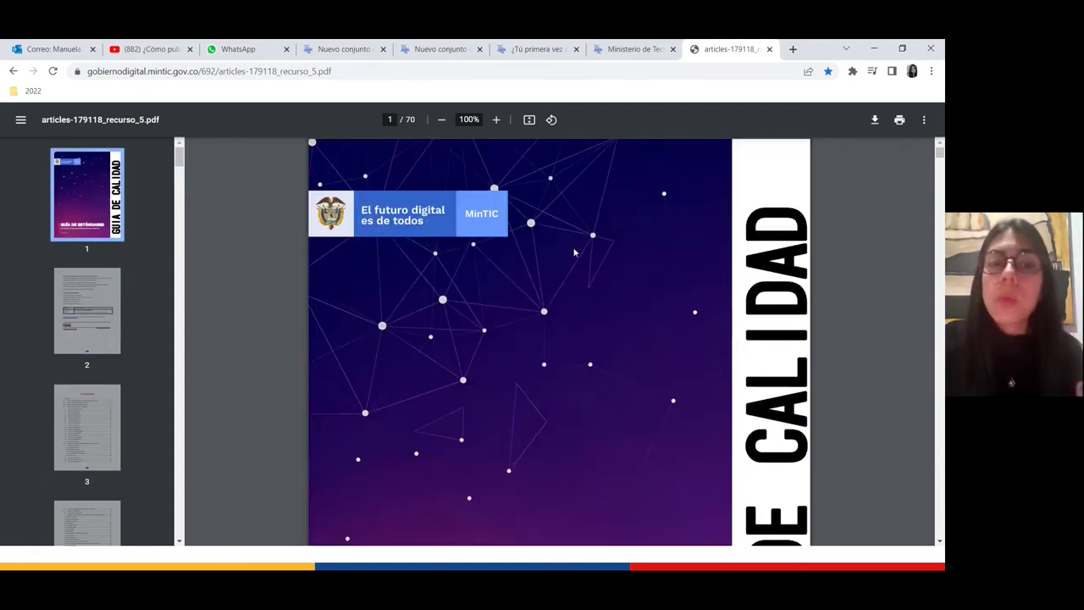
Switch to the PowerPoint presentation about Datos Abiertos
key(alt+Tab)
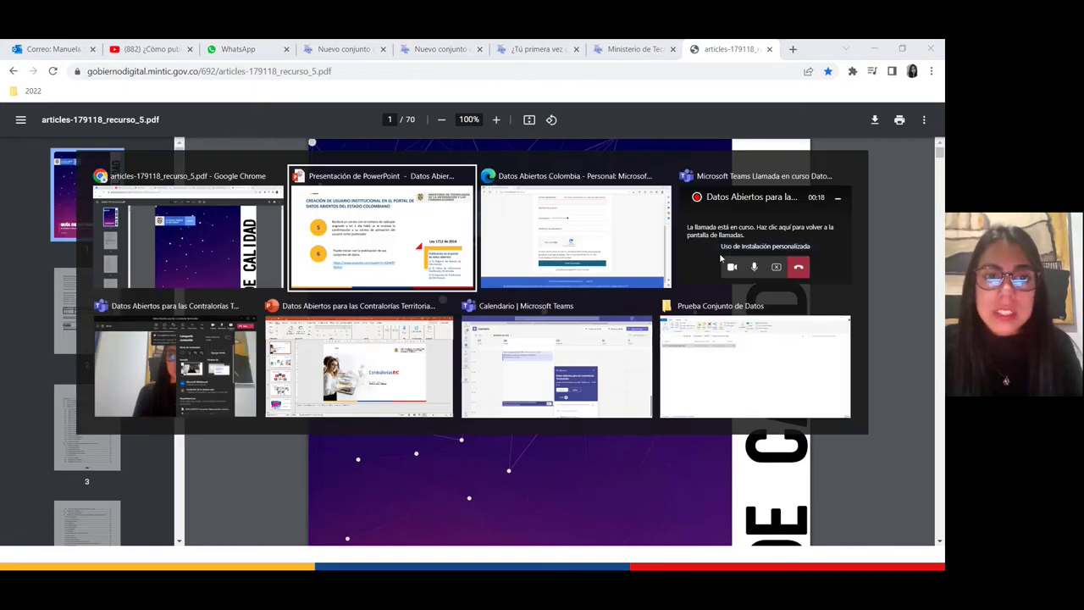